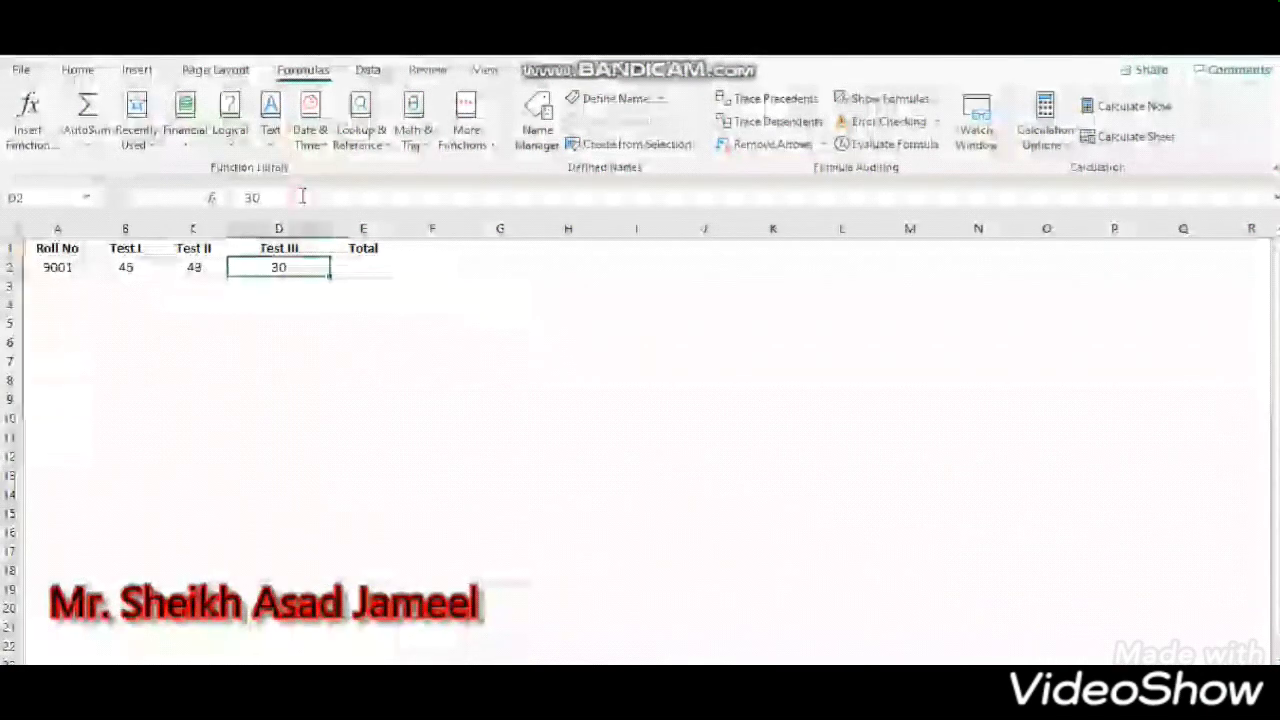
Re-enter 30 as the Test III mark in cell D2.
key(BackSpace)
text(=)
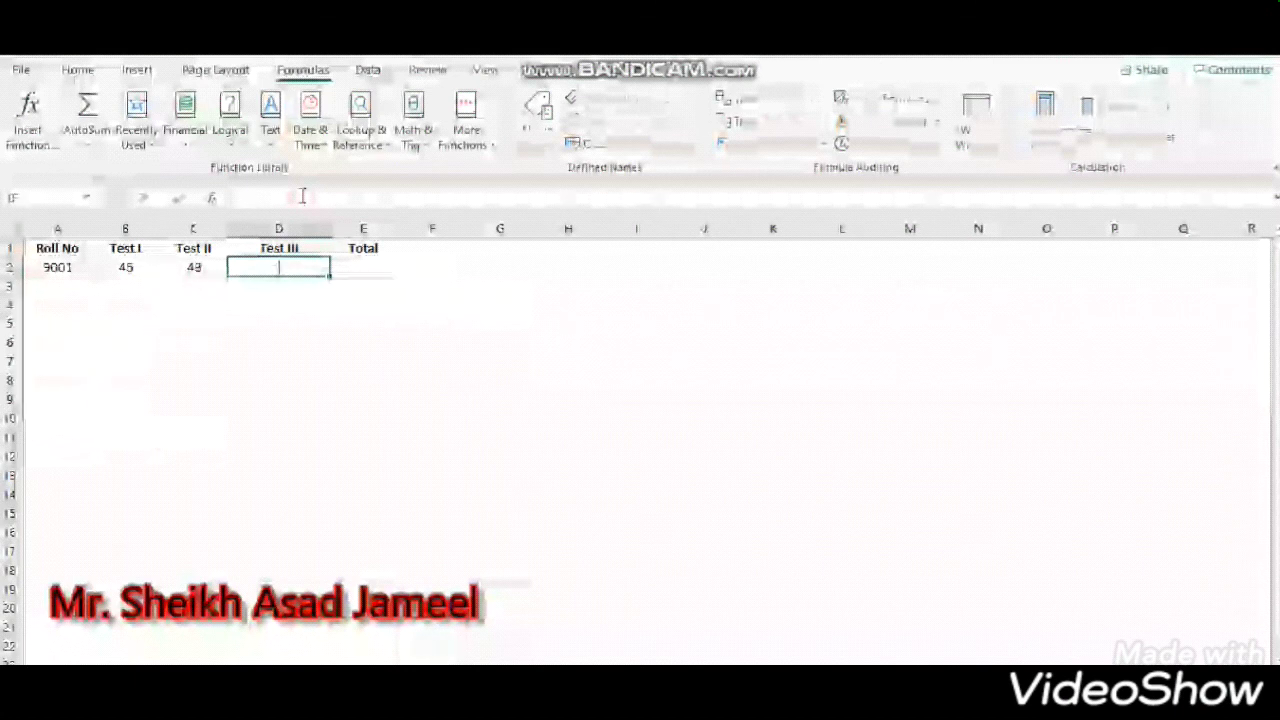
text(30)
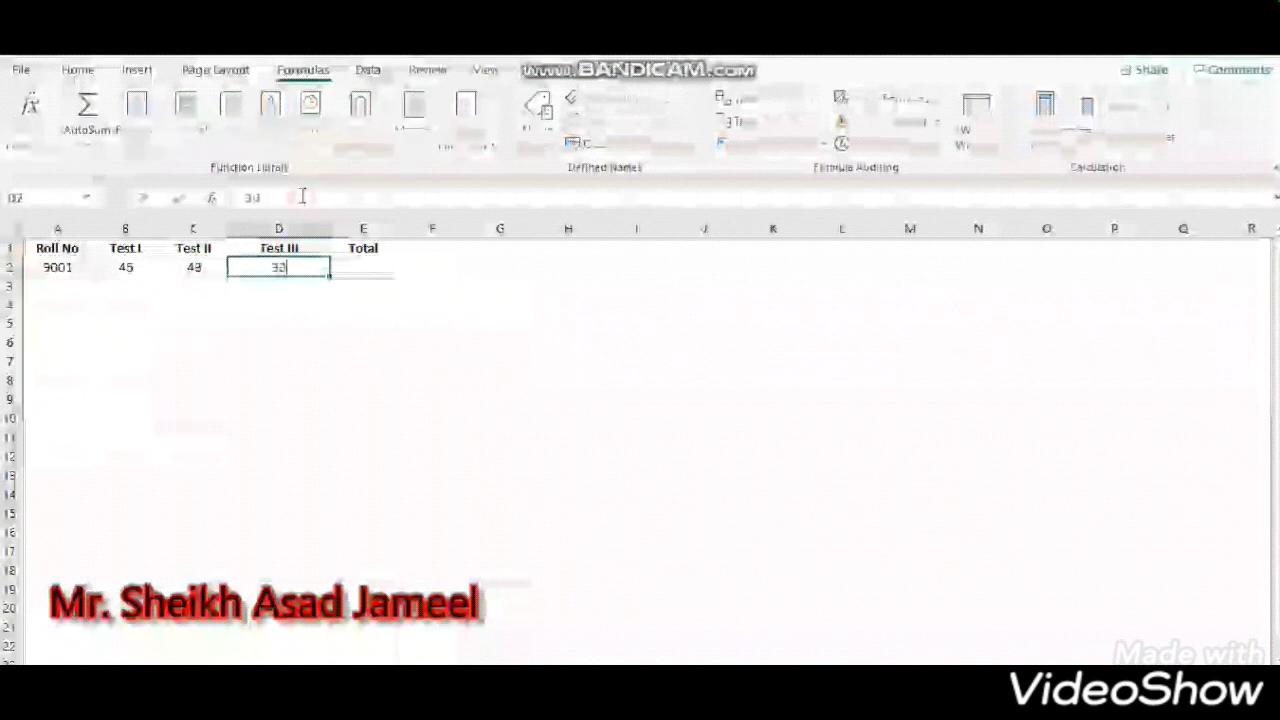
Enter b2+c2 without a leading equals sign in the Total cell E2.
click(387, 270)
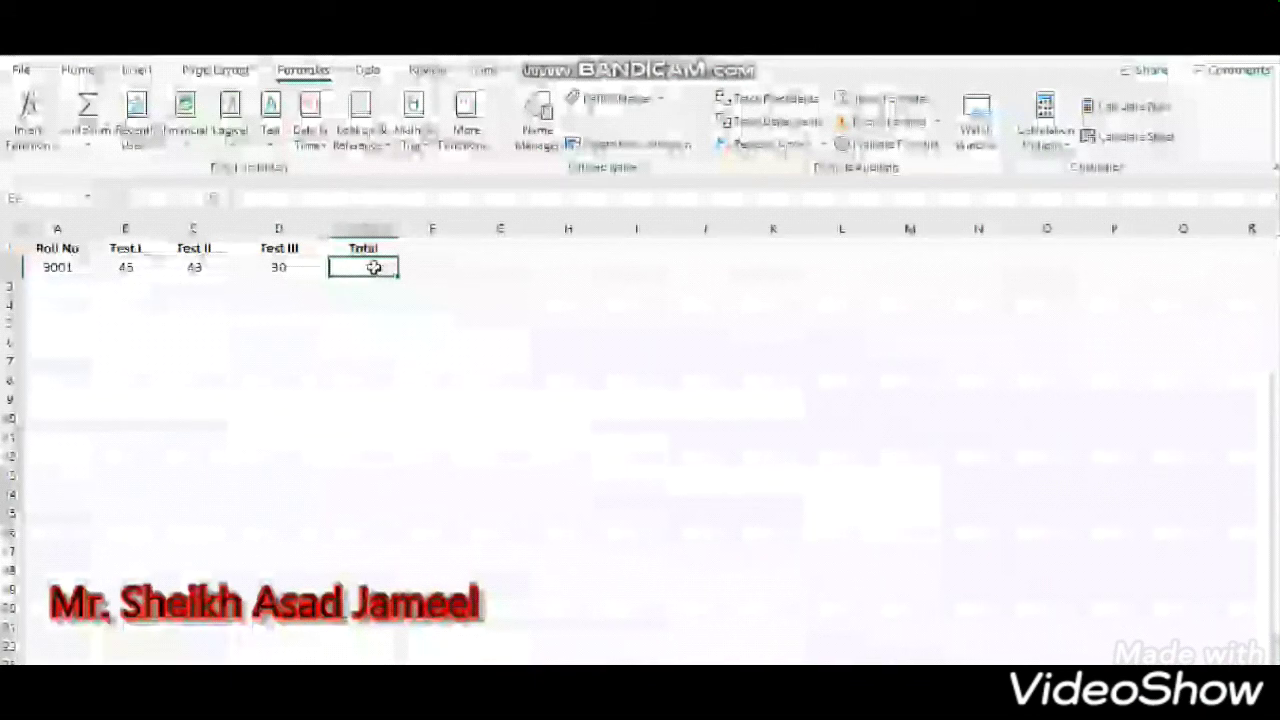
text(62)
text(+)
text(c)
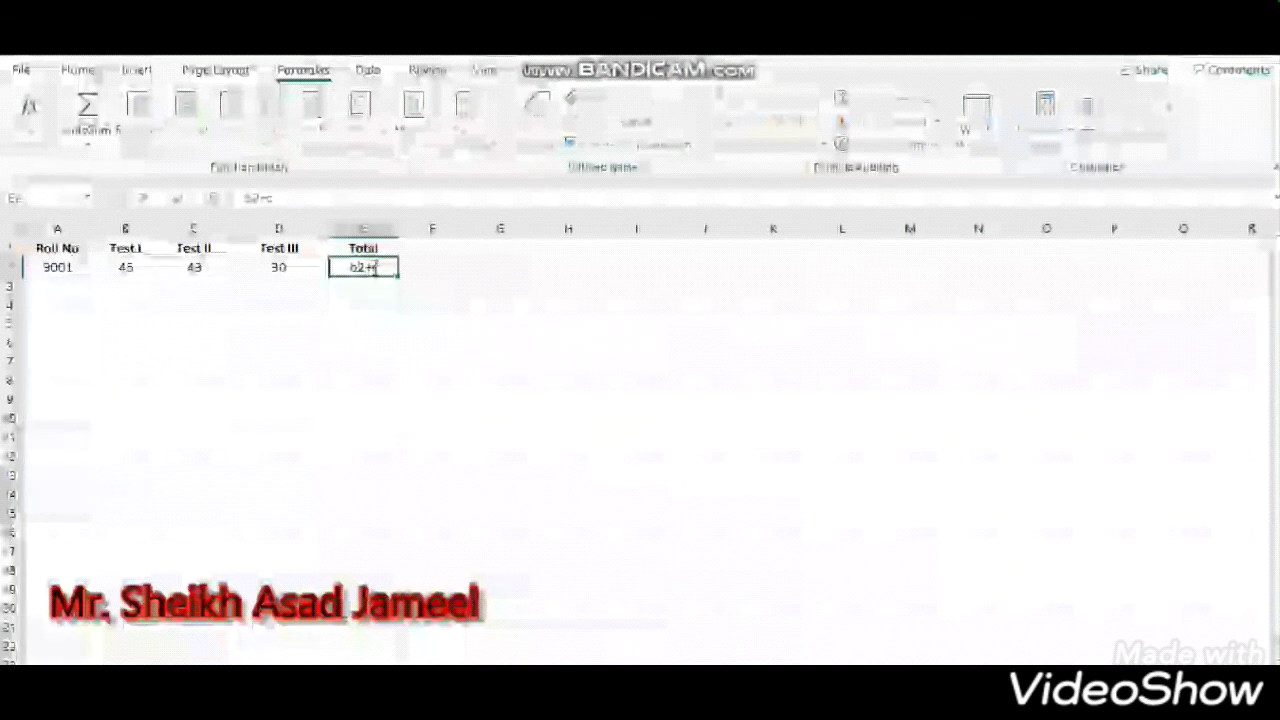
text(2)
key(Return)
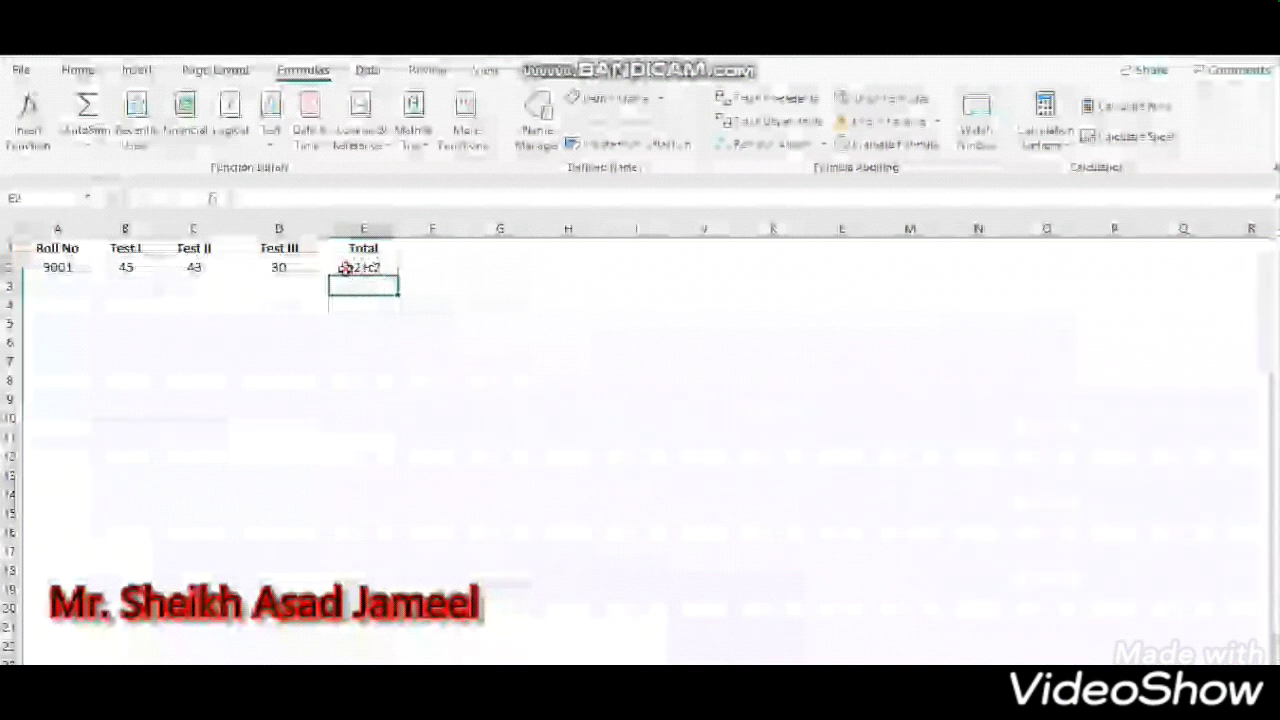
Add an equals sign before the entry in E2 to make it =b2+c2, and clear the cell.
click(344, 268)
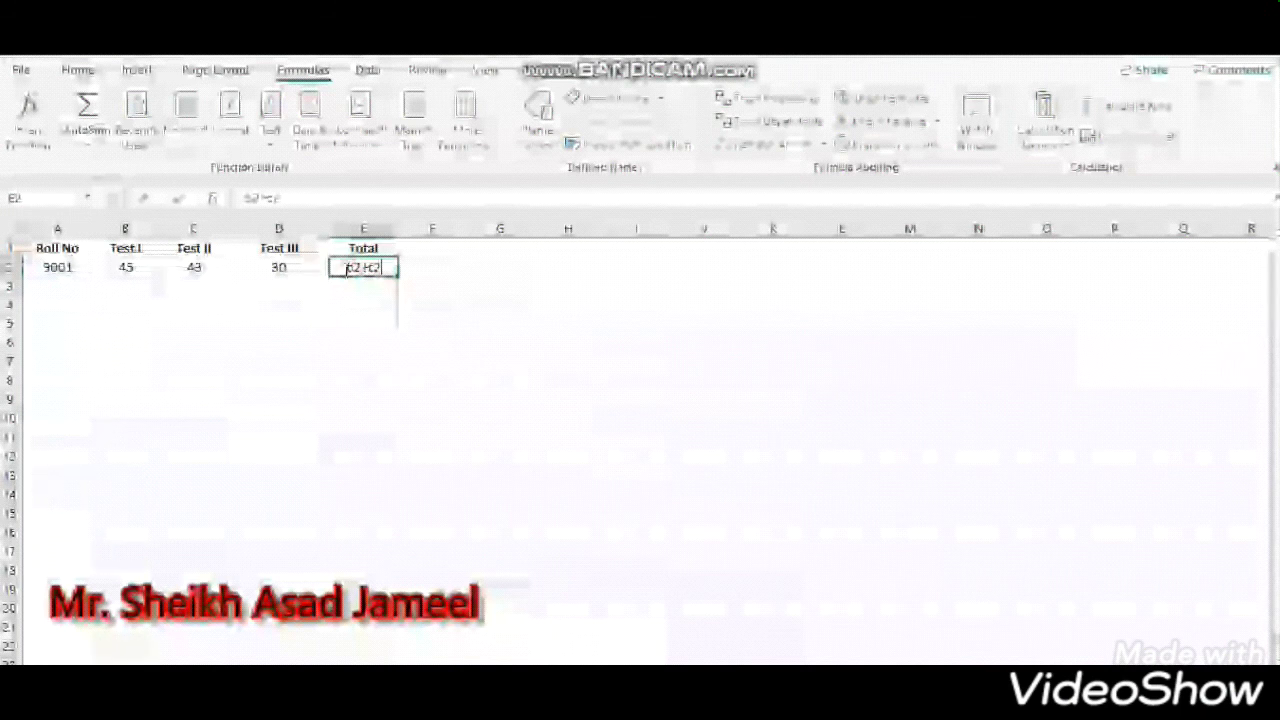
double_click(344, 268)
text(=)
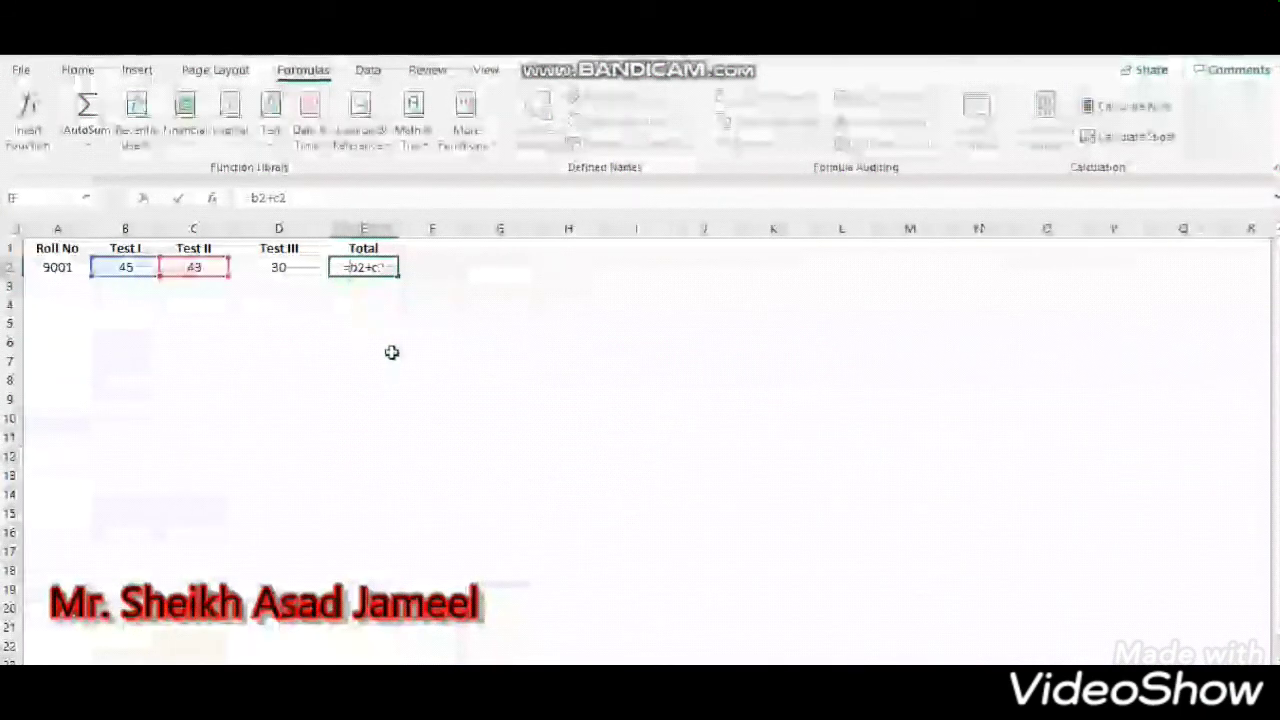
key(Return)
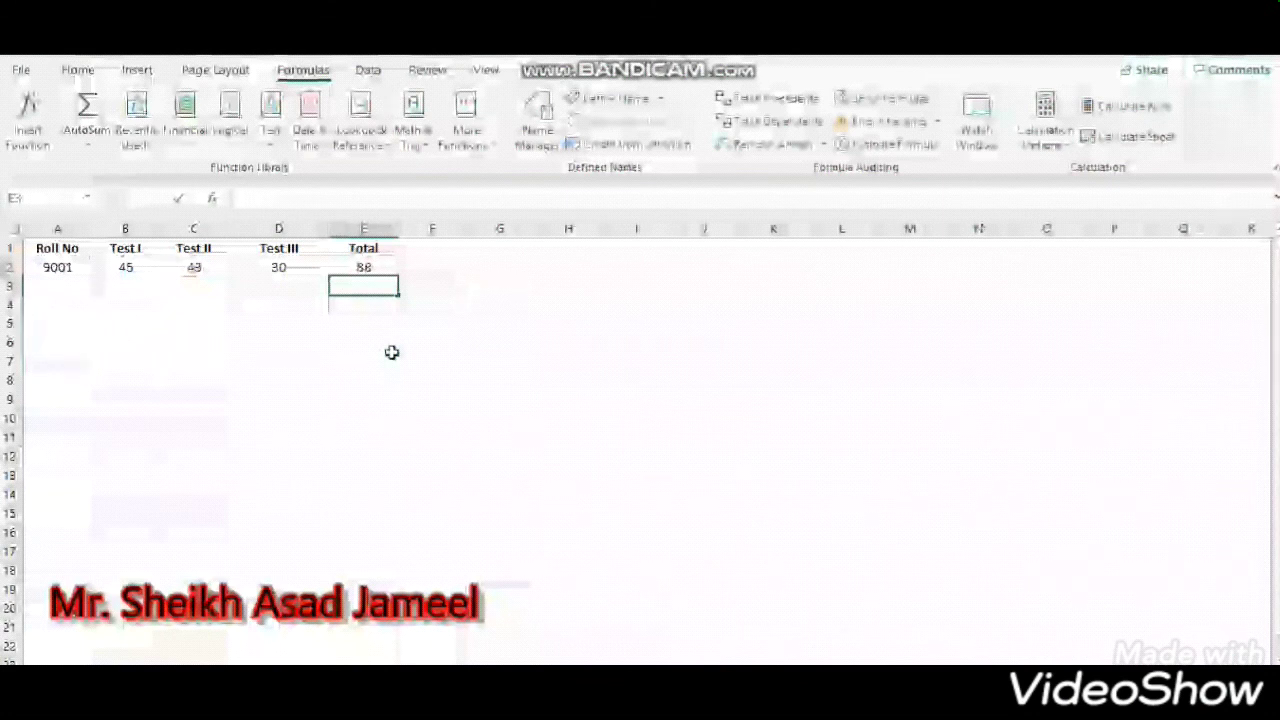
click(362, 267)
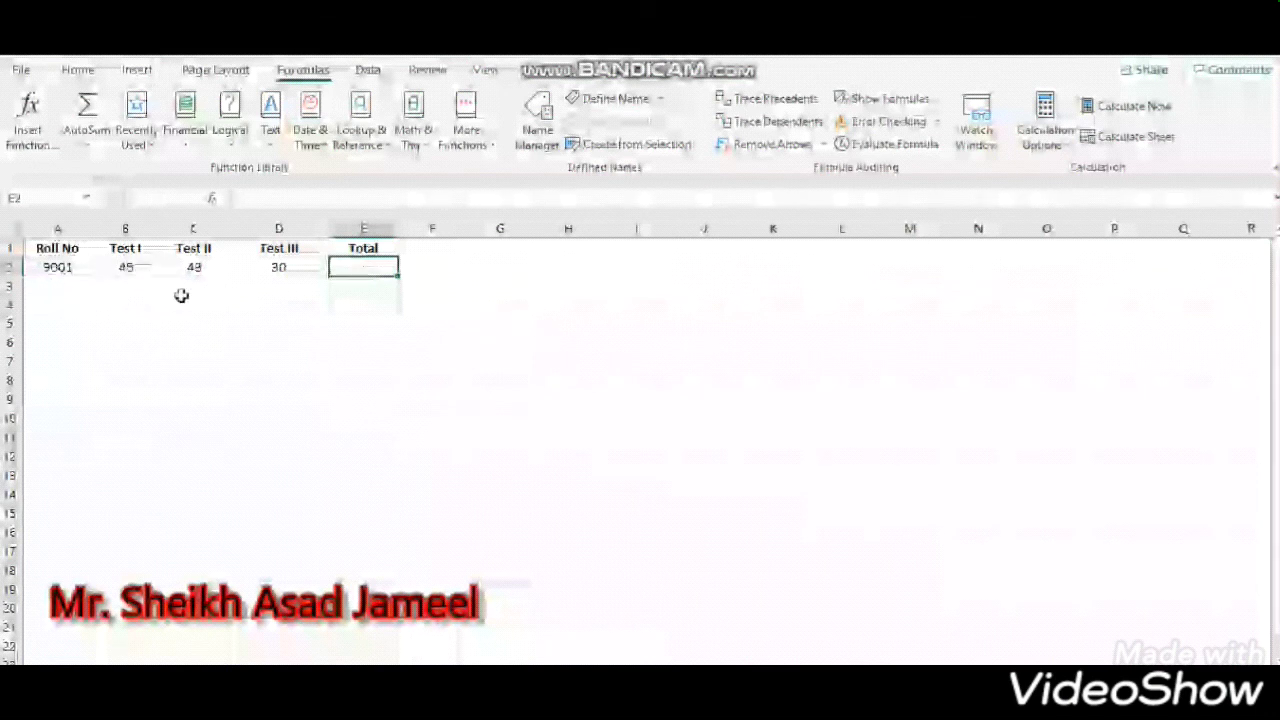
Enter the sample numbers 0.5 in cell D4 and -2 in cell D5.
click(291, 307)
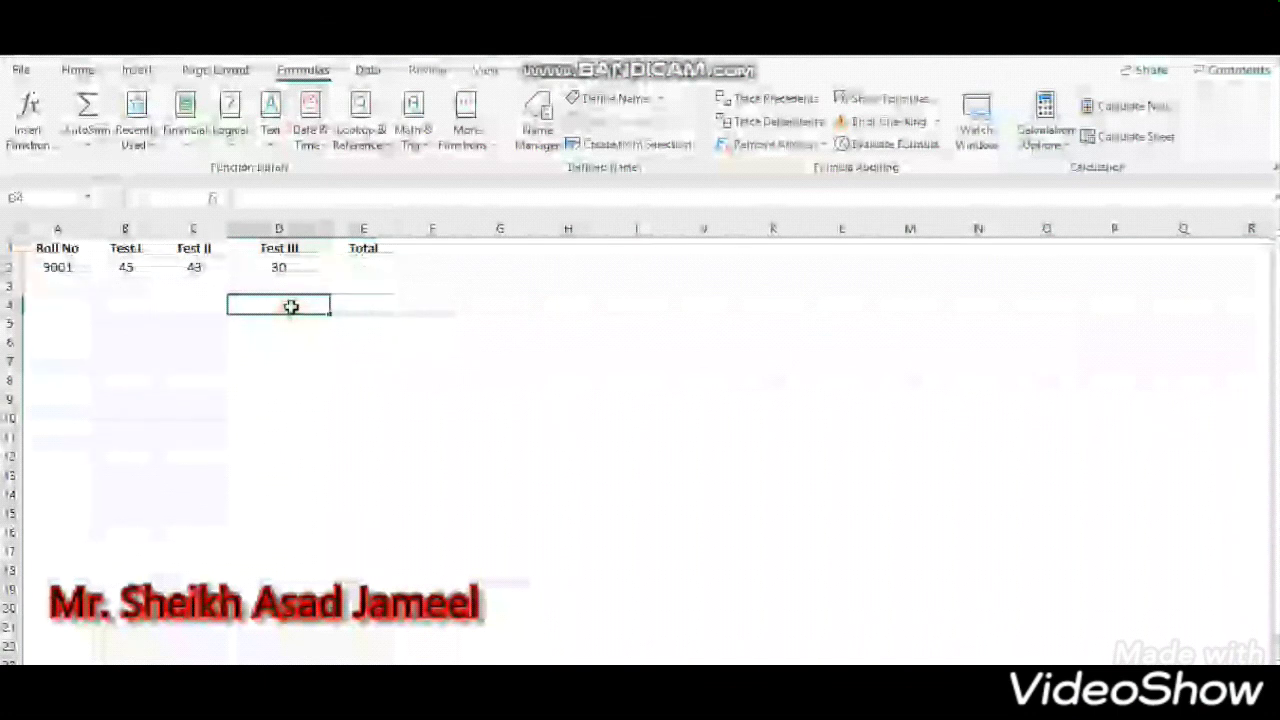
text(0.5)
key(Return)
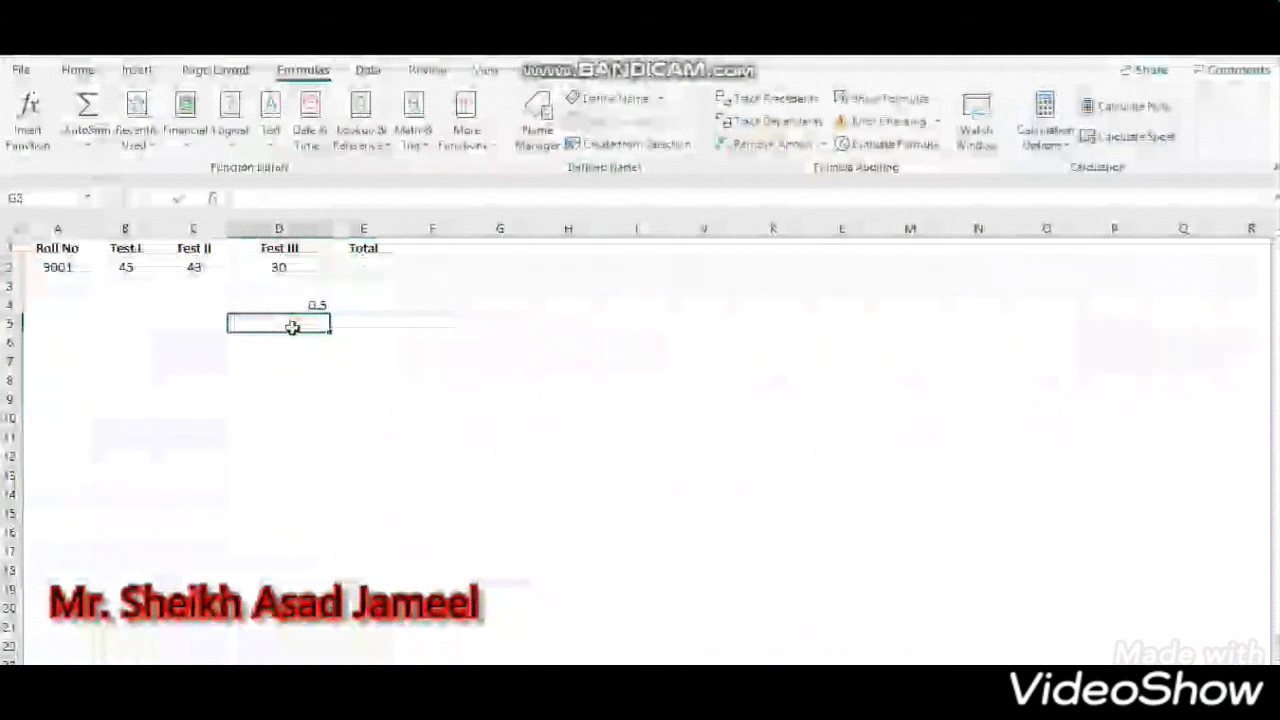
text(-2)
key(Return)
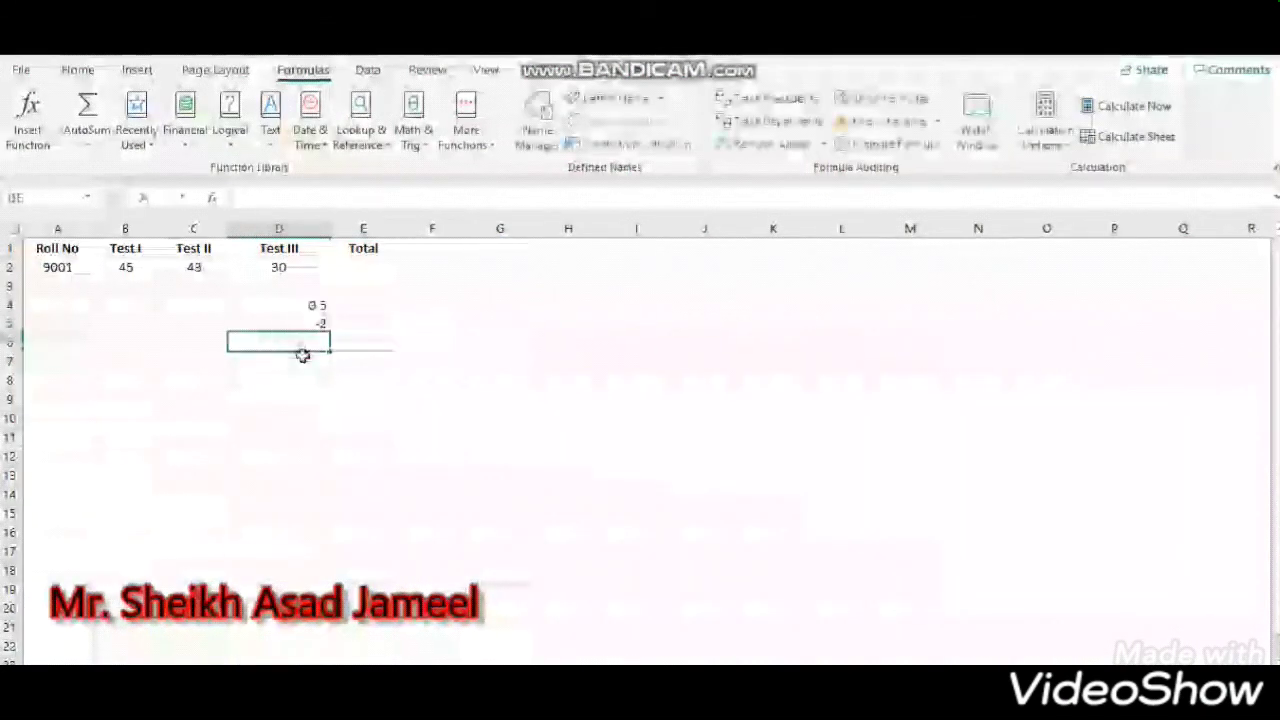
Clear the sample numbers from cells D4 and D5.
click(276, 310)
drag(276, 310, 298, 326)
key(Delete)
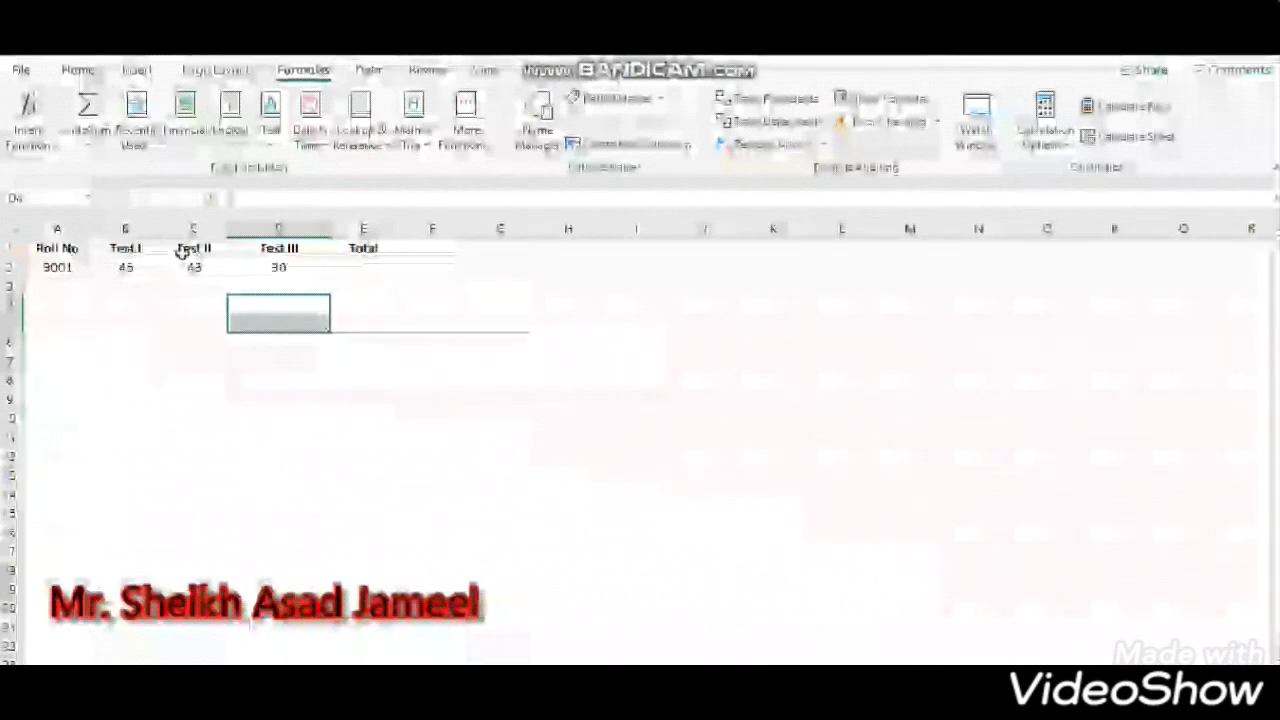
Enter the sample text Computer in cell D4 and Hi in cell D5.
click(249, 303)
text(=ompte)
key(BackSpace)
key(BackSpace)
text(uter)
click(259, 323)
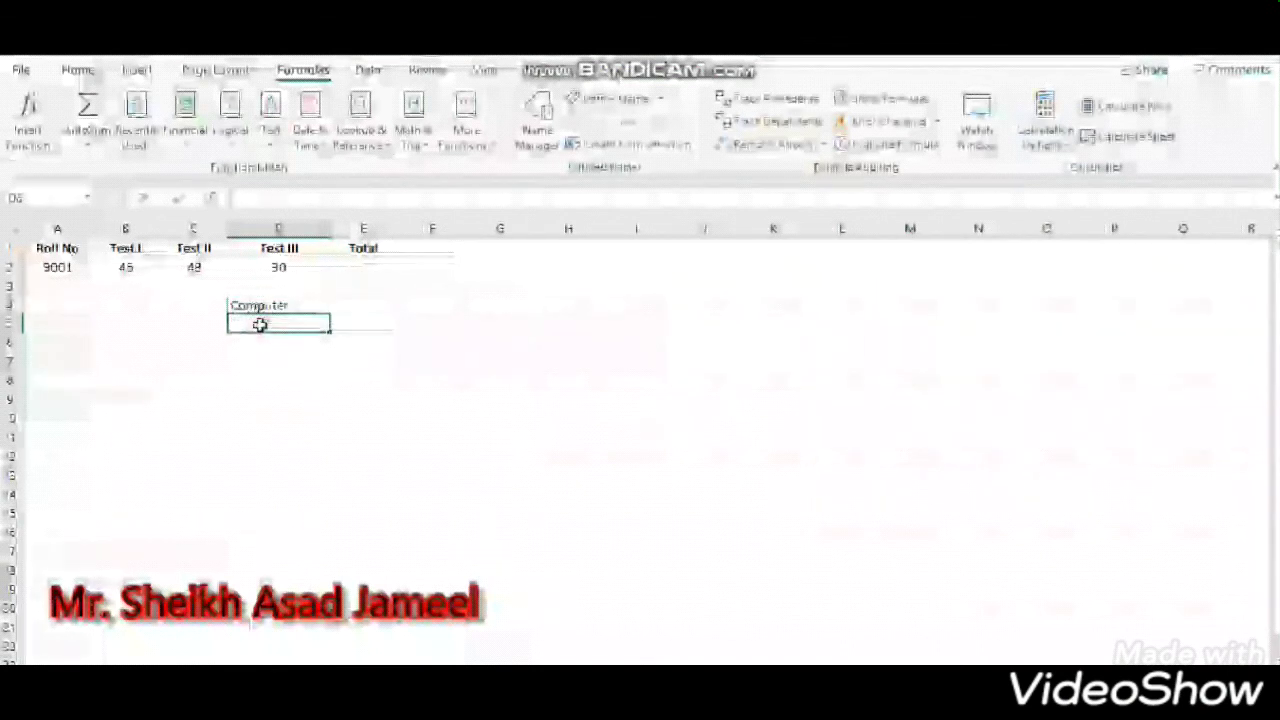
text(Hi)
click(295, 366)
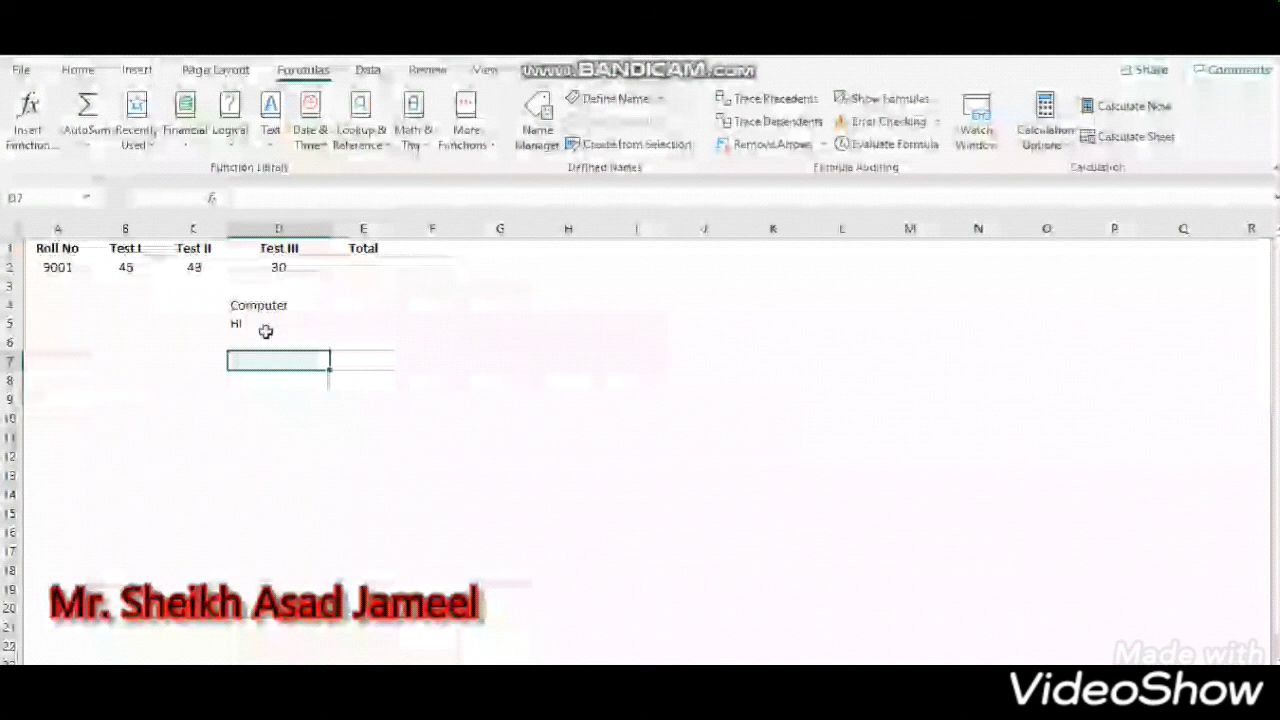
Clear the sample text from cells D4 and D5.
drag(252, 324, 233, 307)
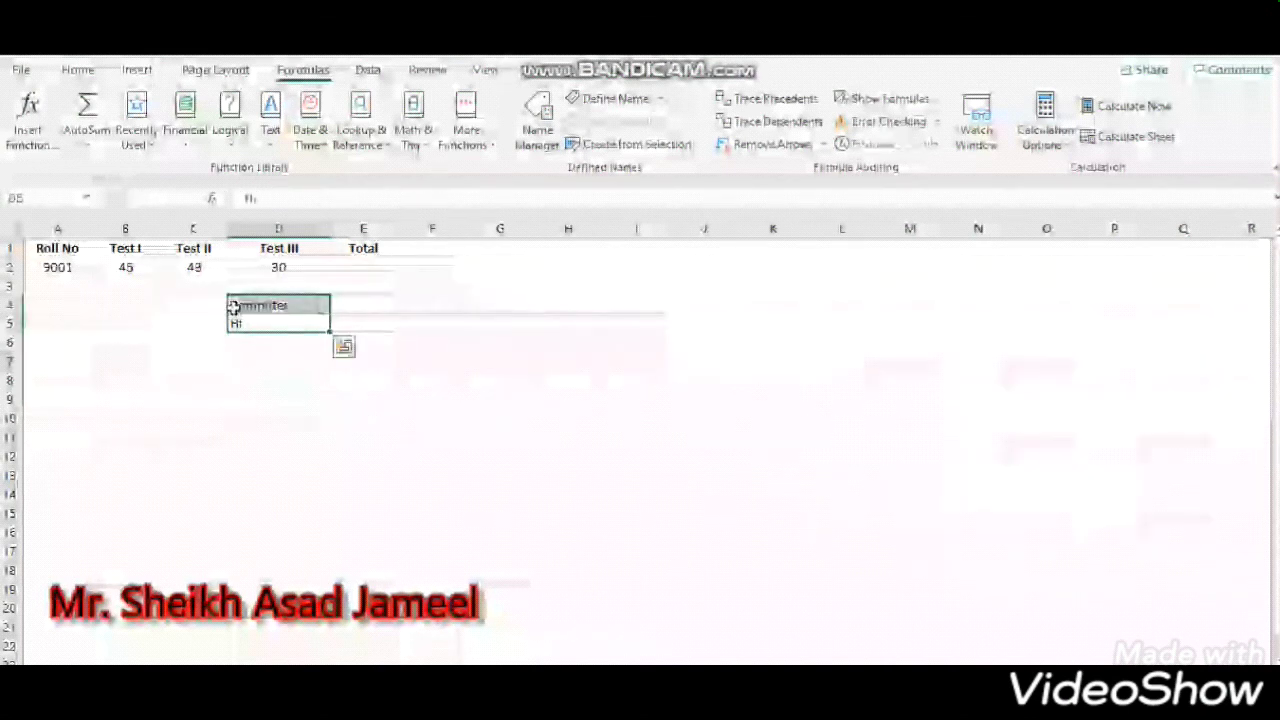
key(Delete)
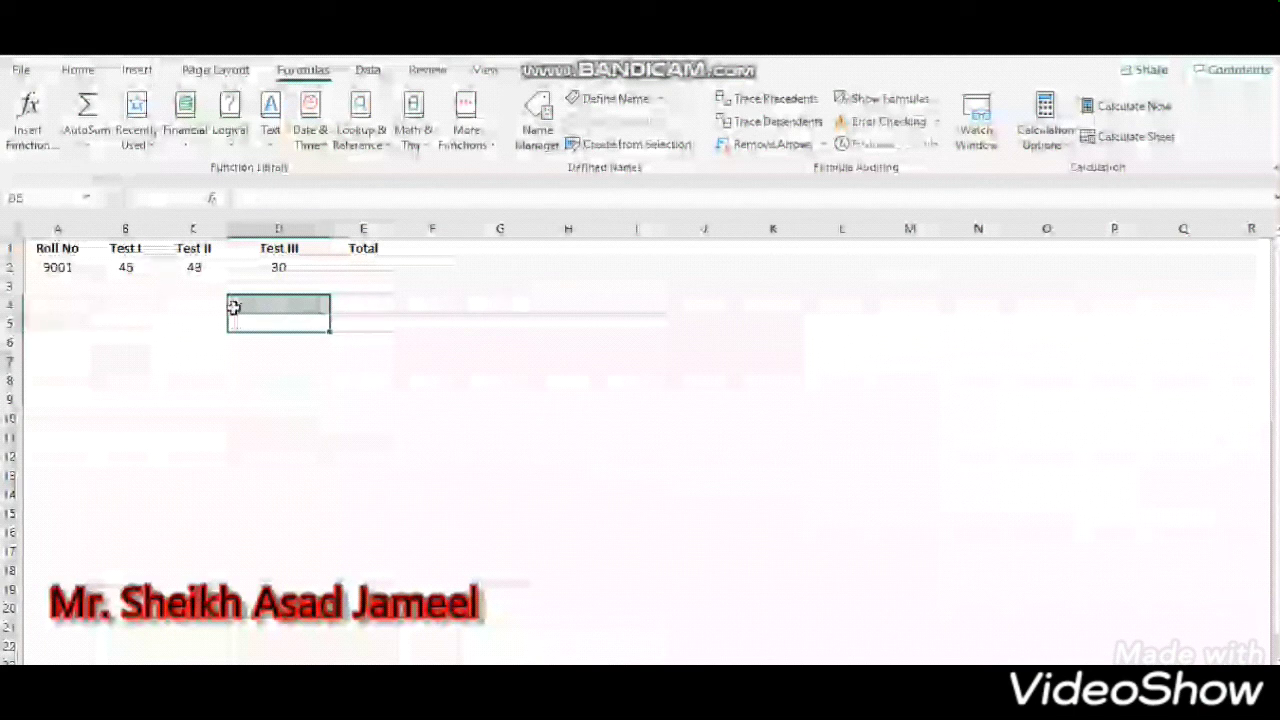
click(203, 306)
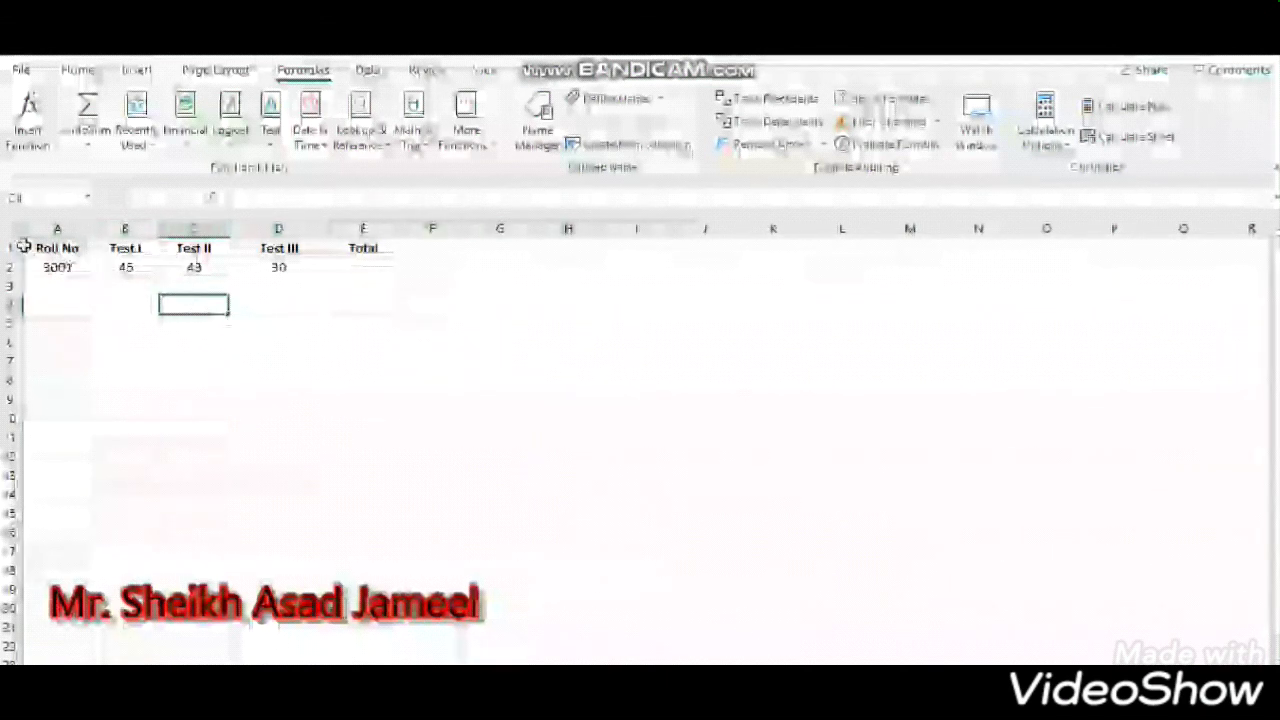
Highlight entire rows 12 and 6 and entire columns D and H one after another, ending on cell C6.
click(8, 455)
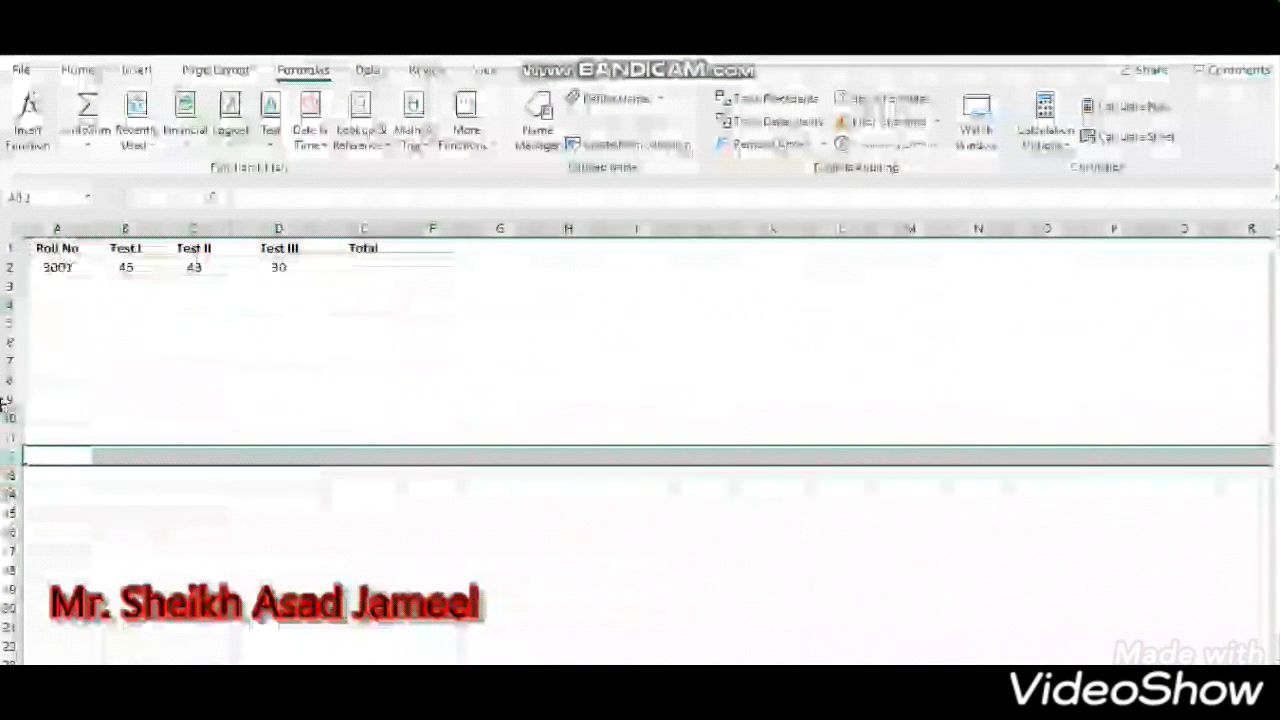
drag(3, 389, 3, 390)
click(9, 342)
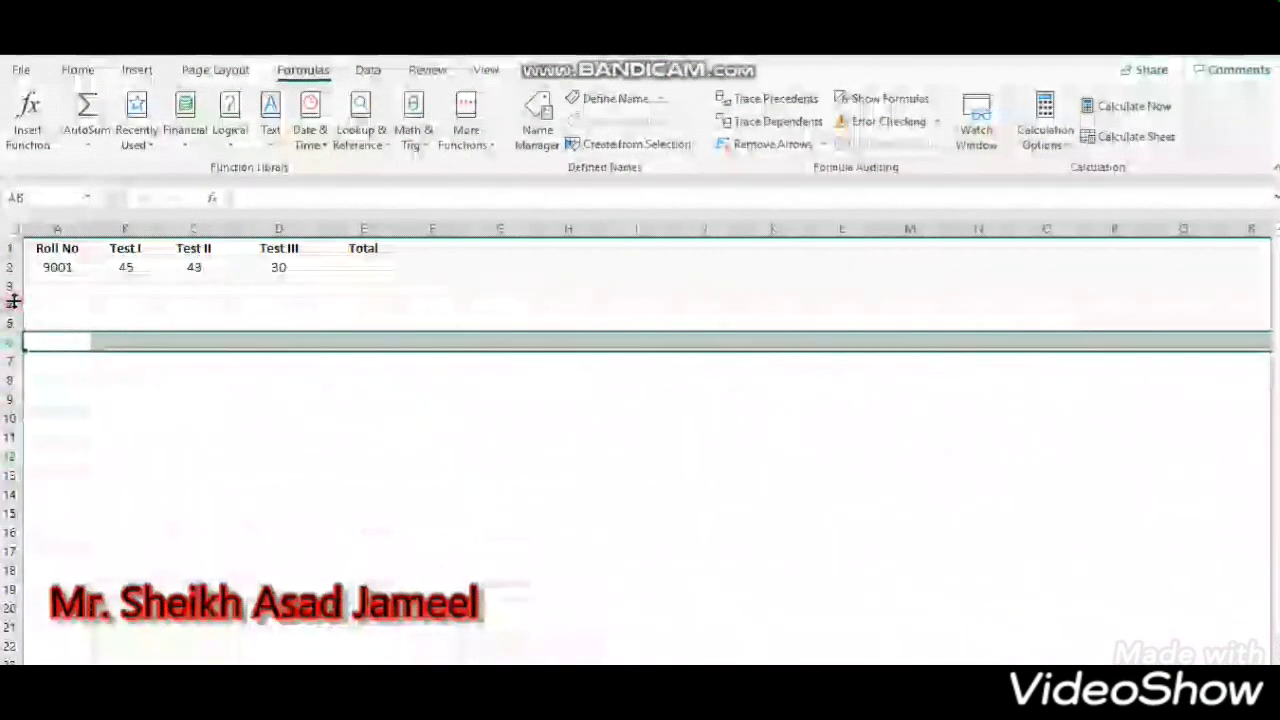
click(360, 229)
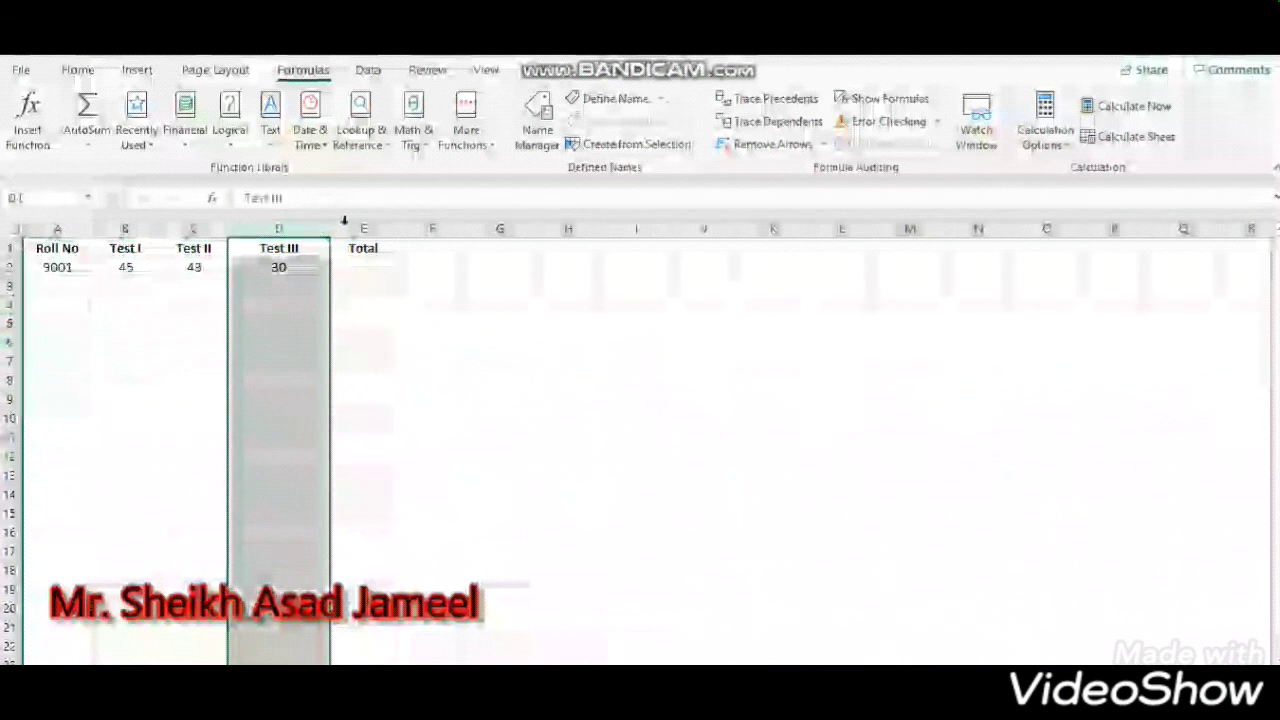
click(568, 229)
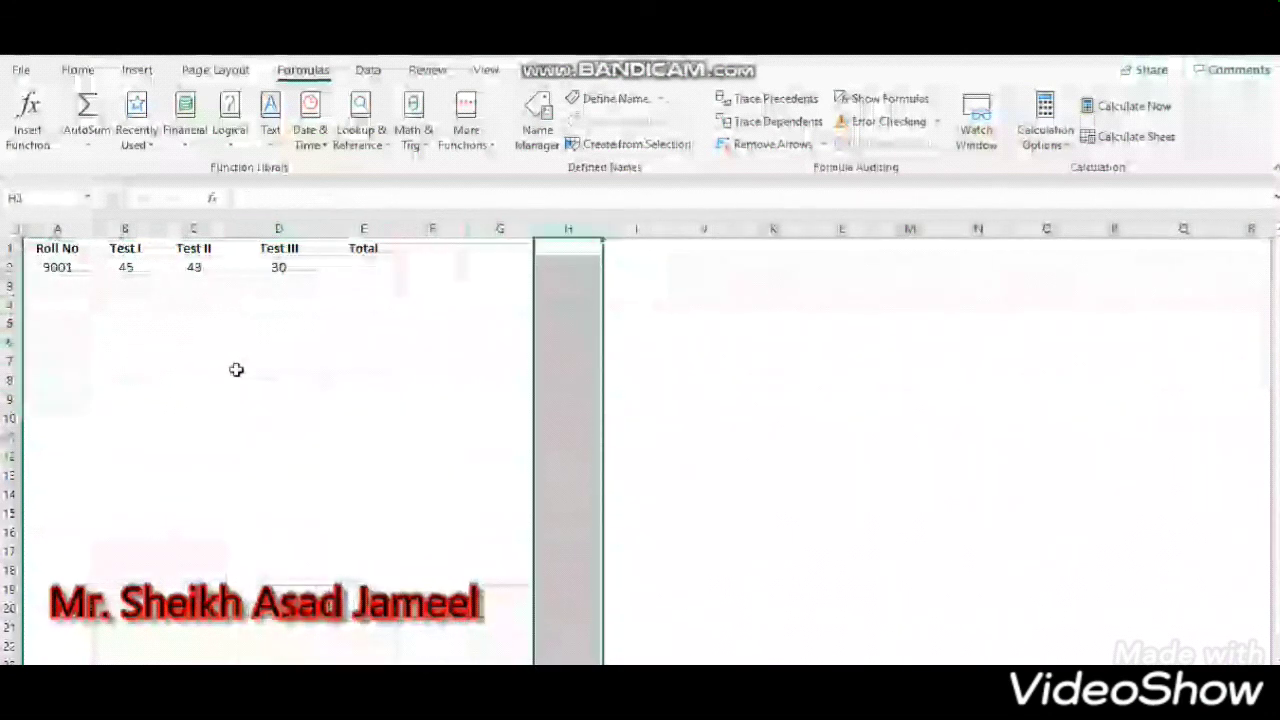
click(221, 343)
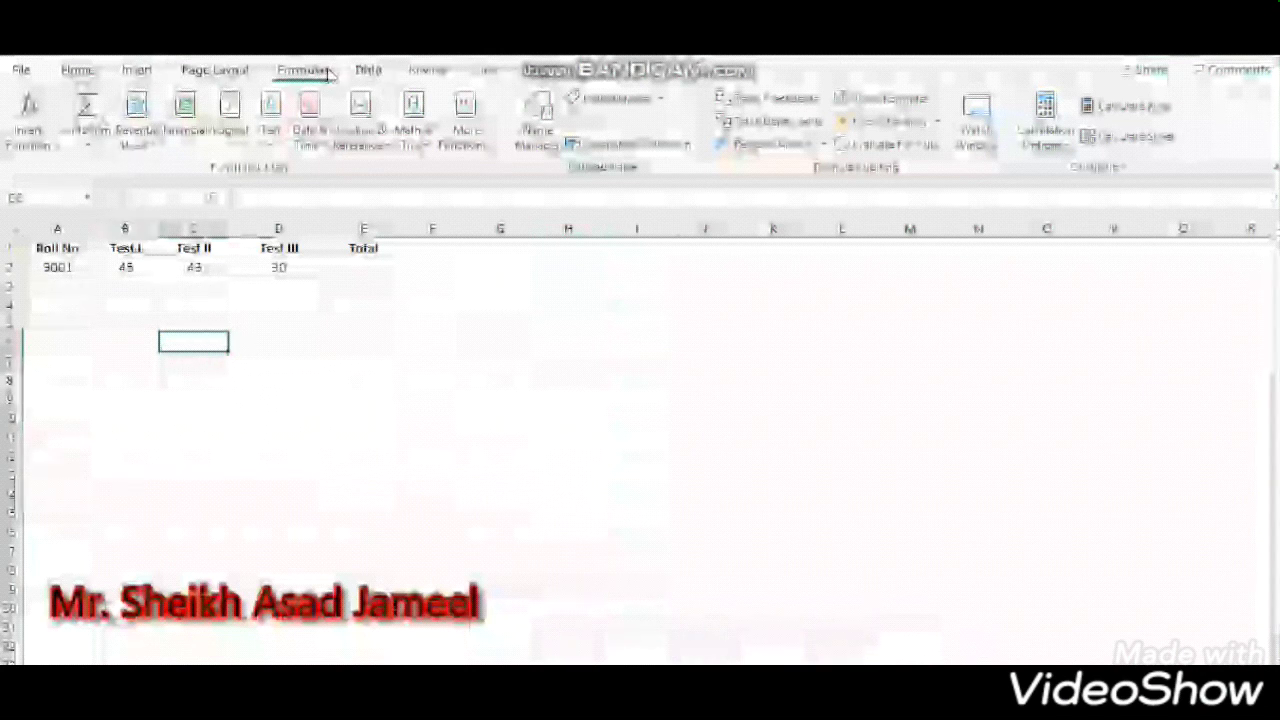
View the list of AutoSum functions and close it without choosing one.
click(86, 150)
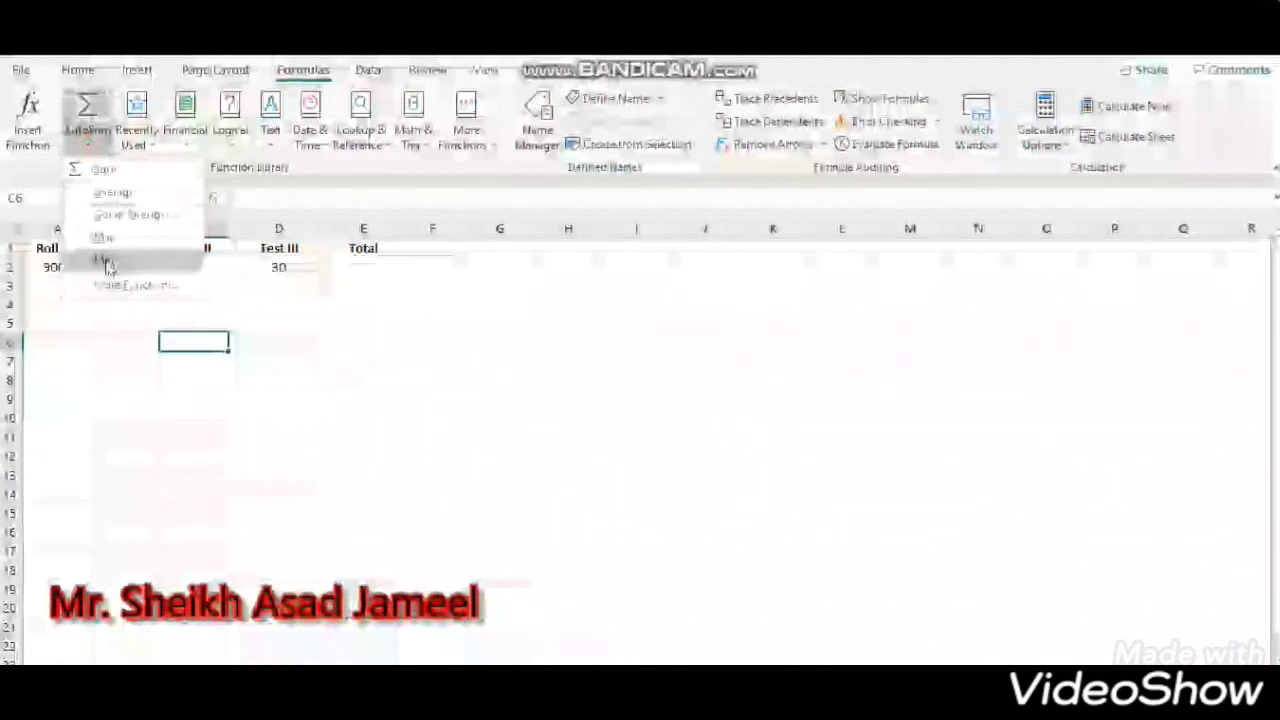
click(270, 402)
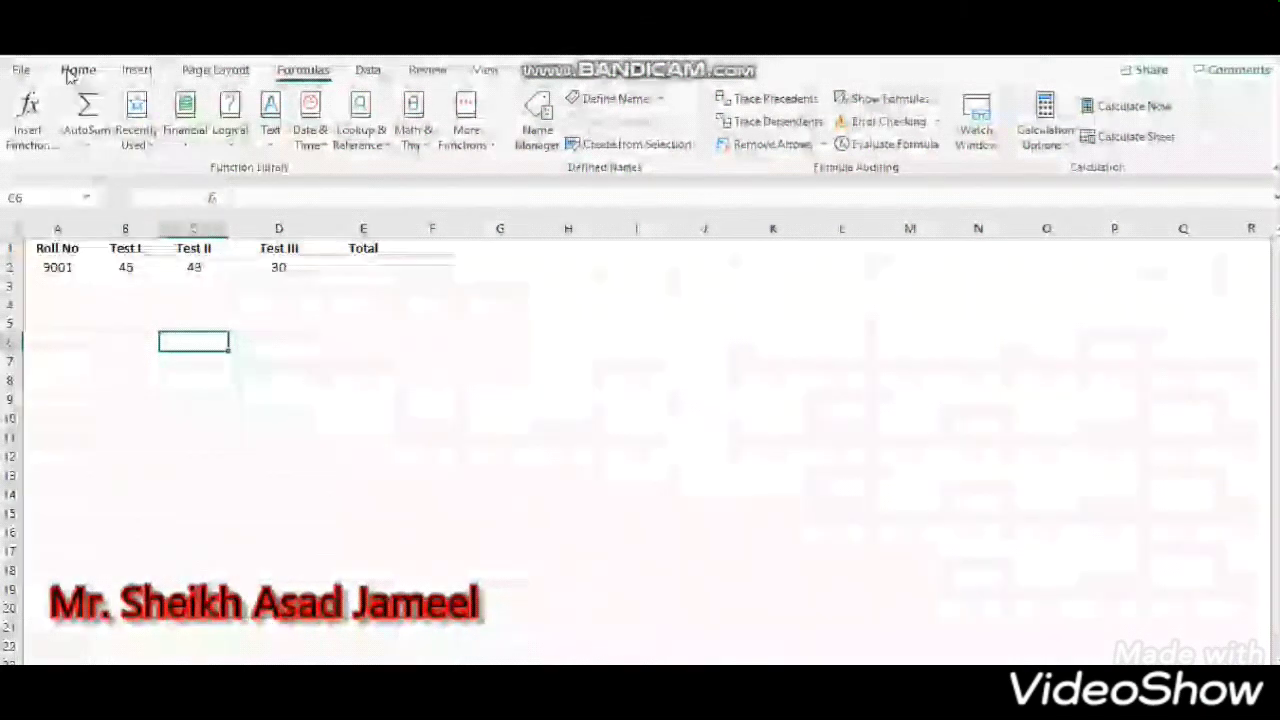
click(77, 69)
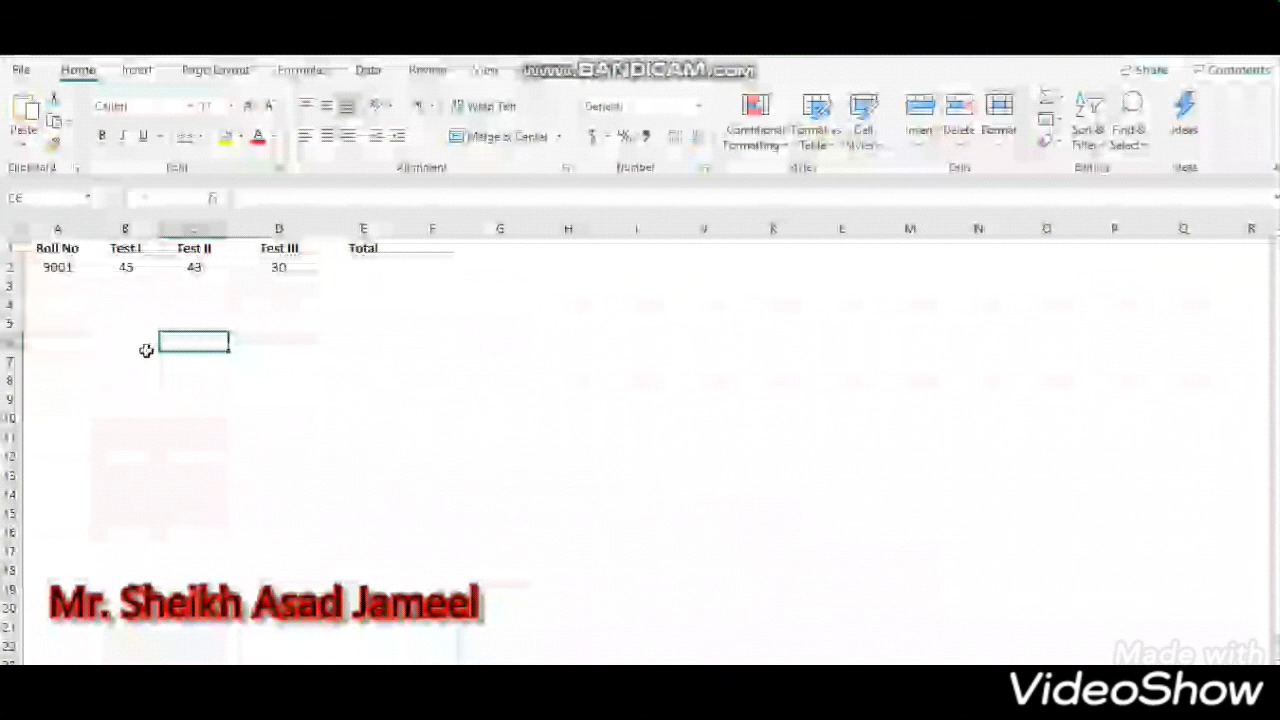
Enter the formula =b2+c2 in the Total cell E2, and clear the cell.
click(338, 264)
text(=b)
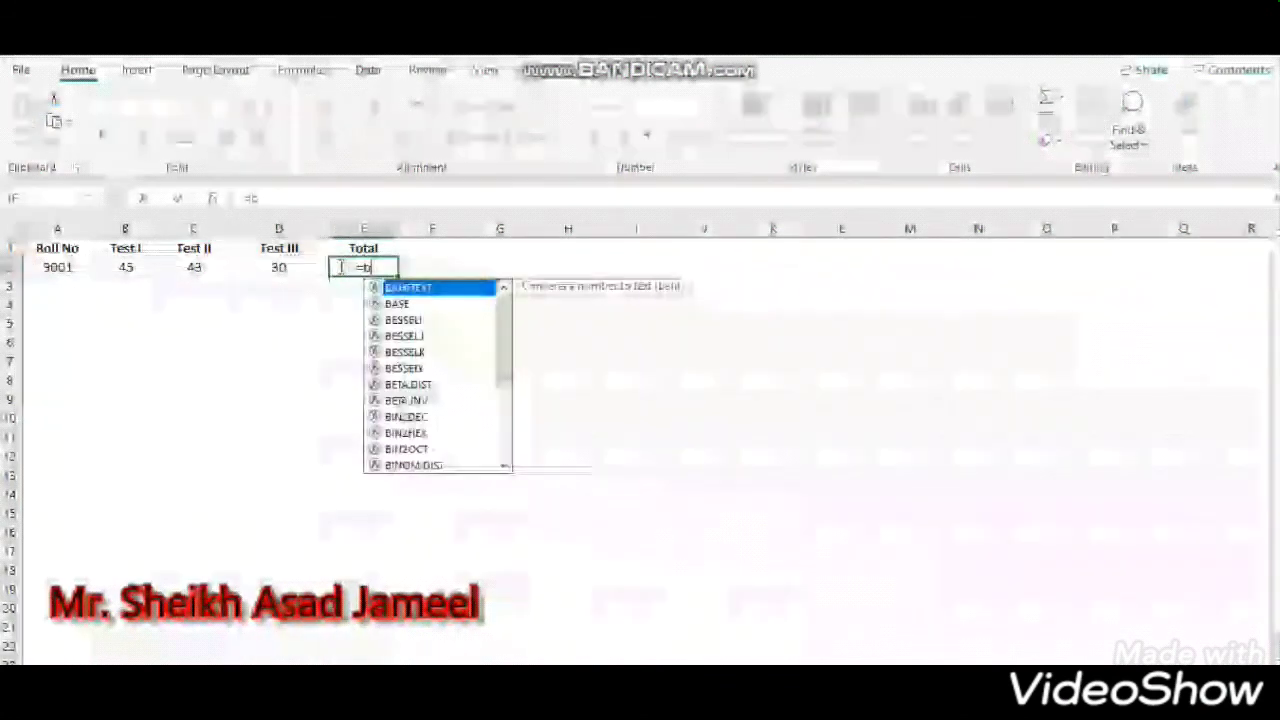
text(2+c2)
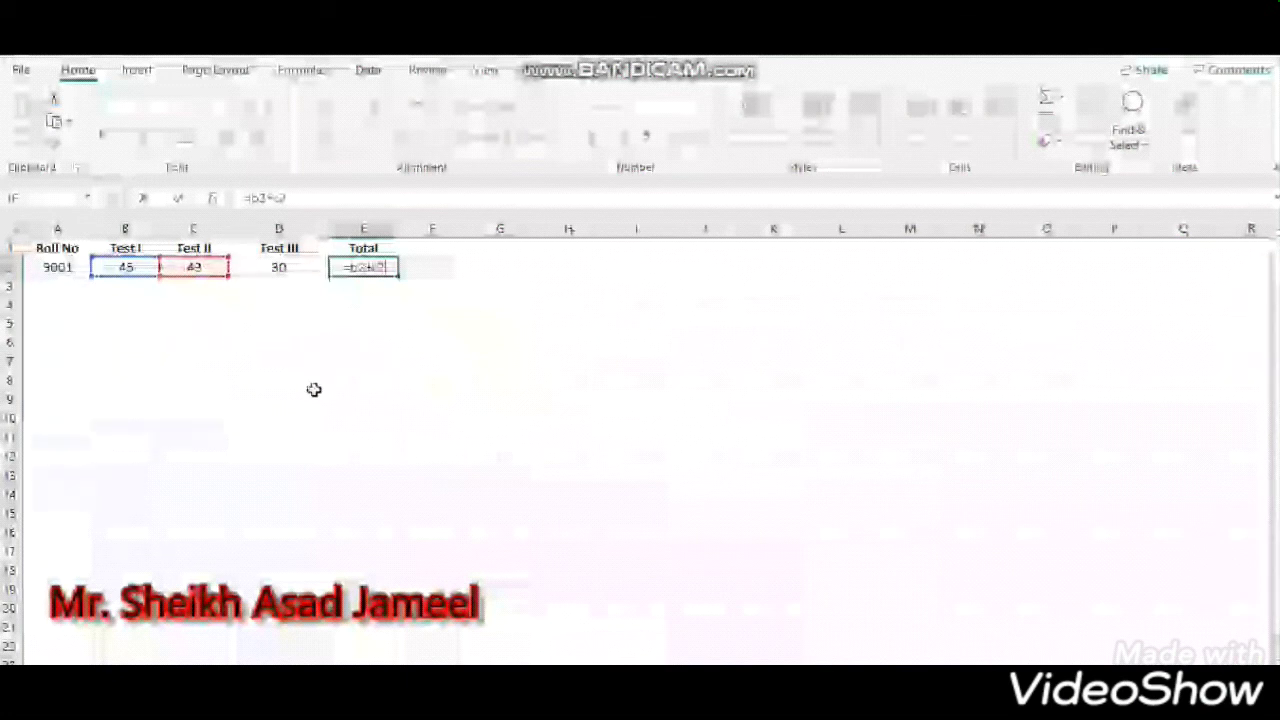
key(Return)
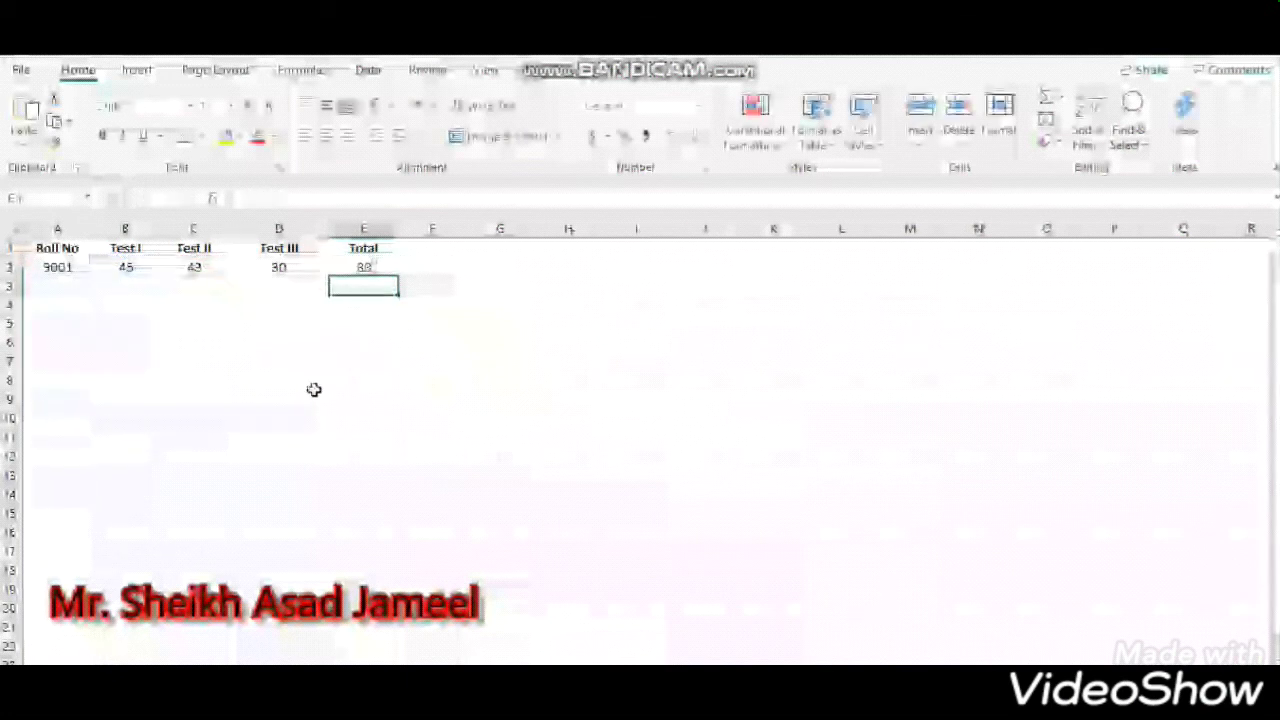
click(376, 268)
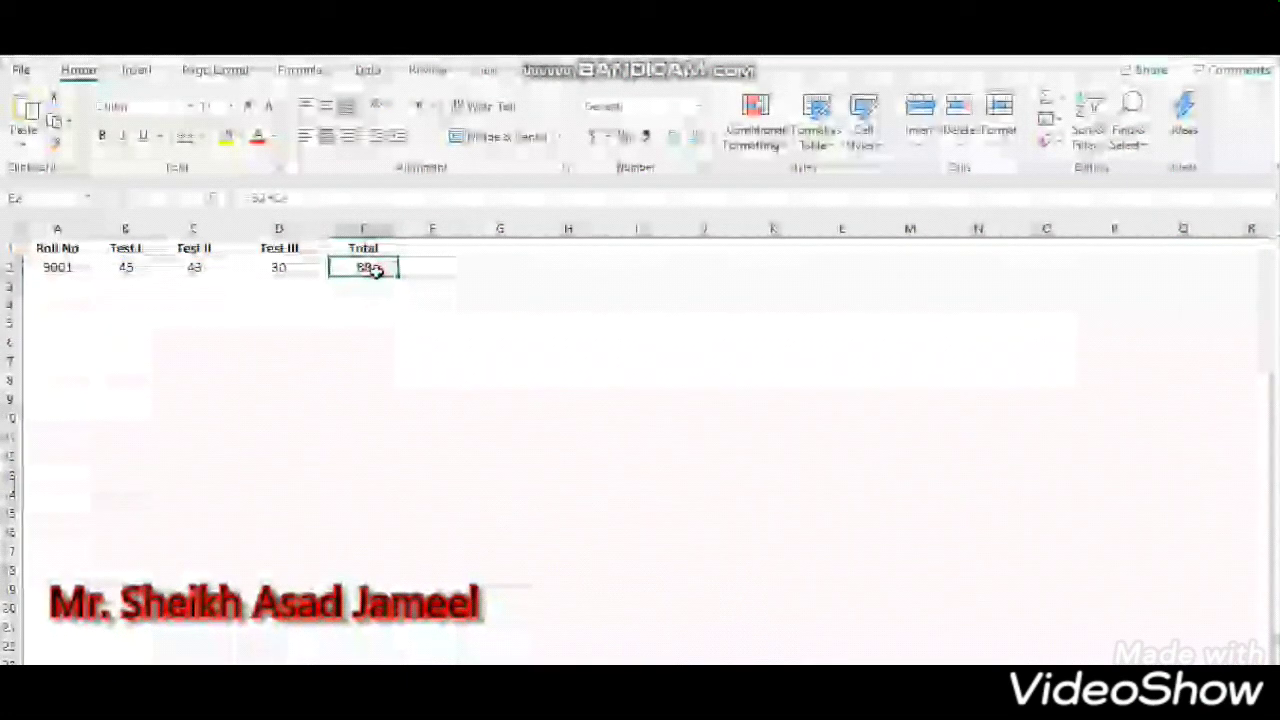
key(Delete)
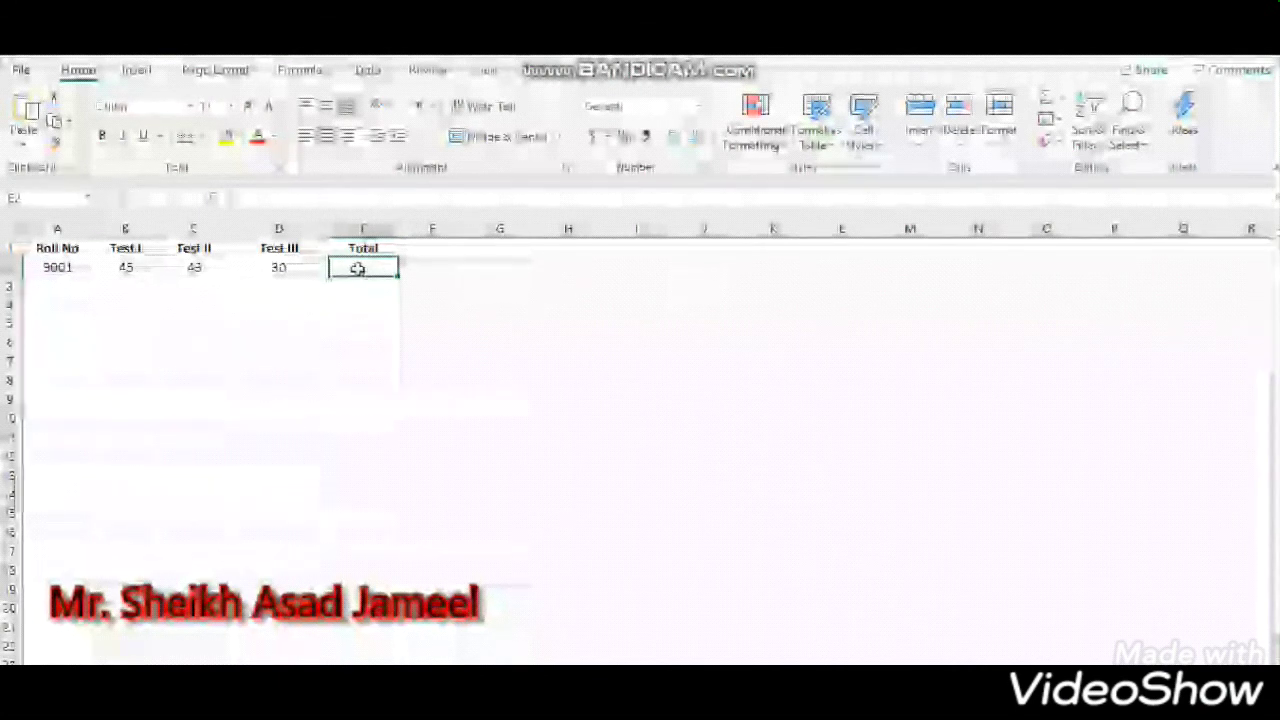
click(277, 265)
mouse_move(175, 264)
mouse_down()
mouse_move(491, 343)
mouse_move(718, 473)
mouse_up()
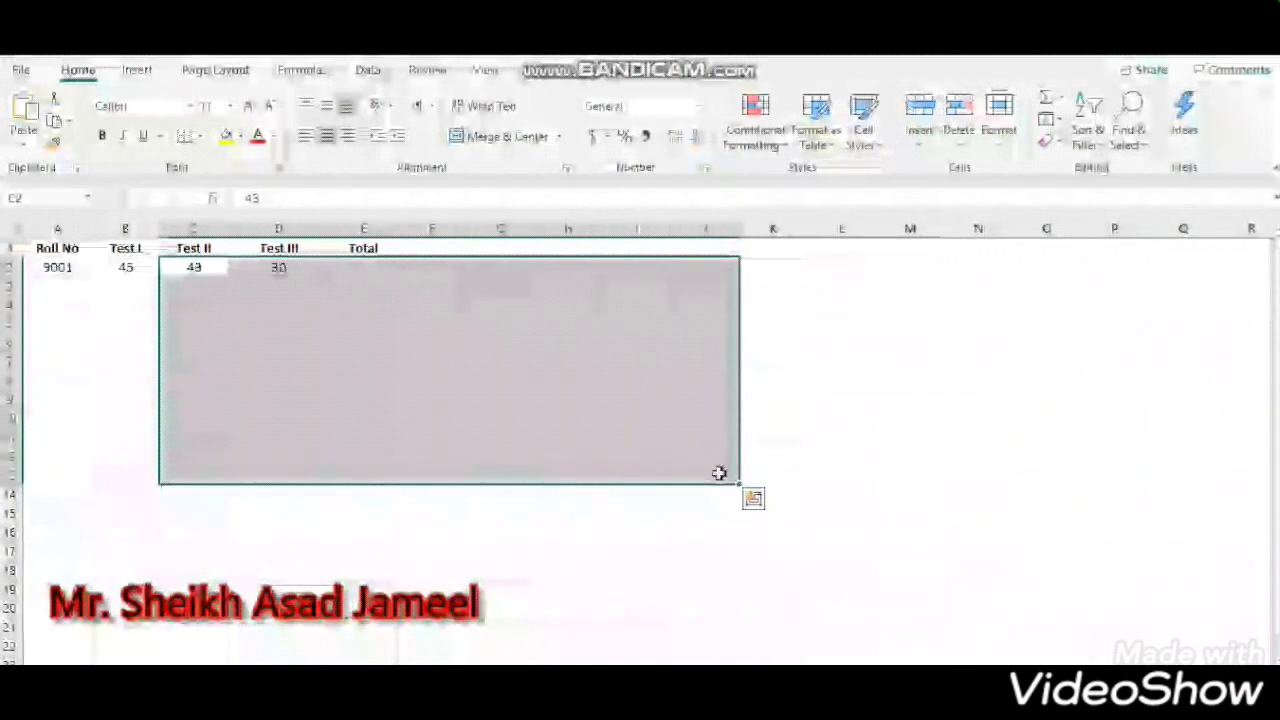
Try a formula starting with =b2 in the Total cell E2, discard it, and select the Roll No heading.
click(351, 267)
text(=b2)
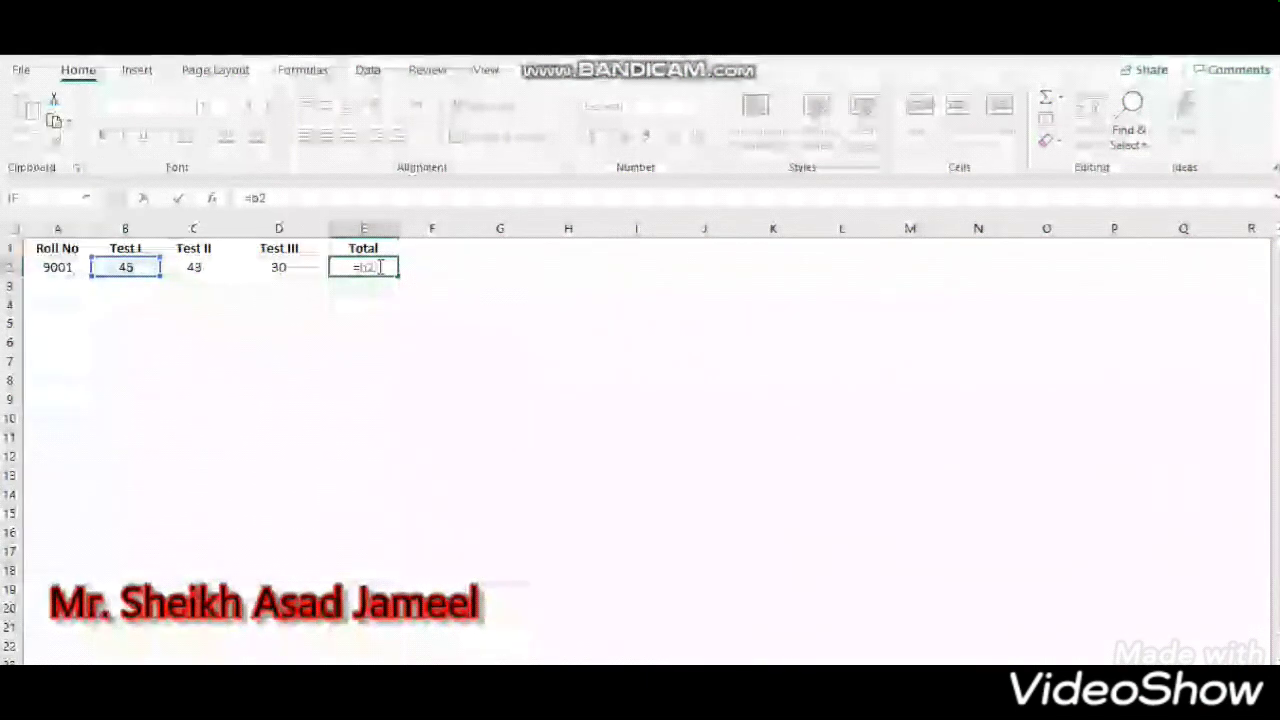
key(Return)
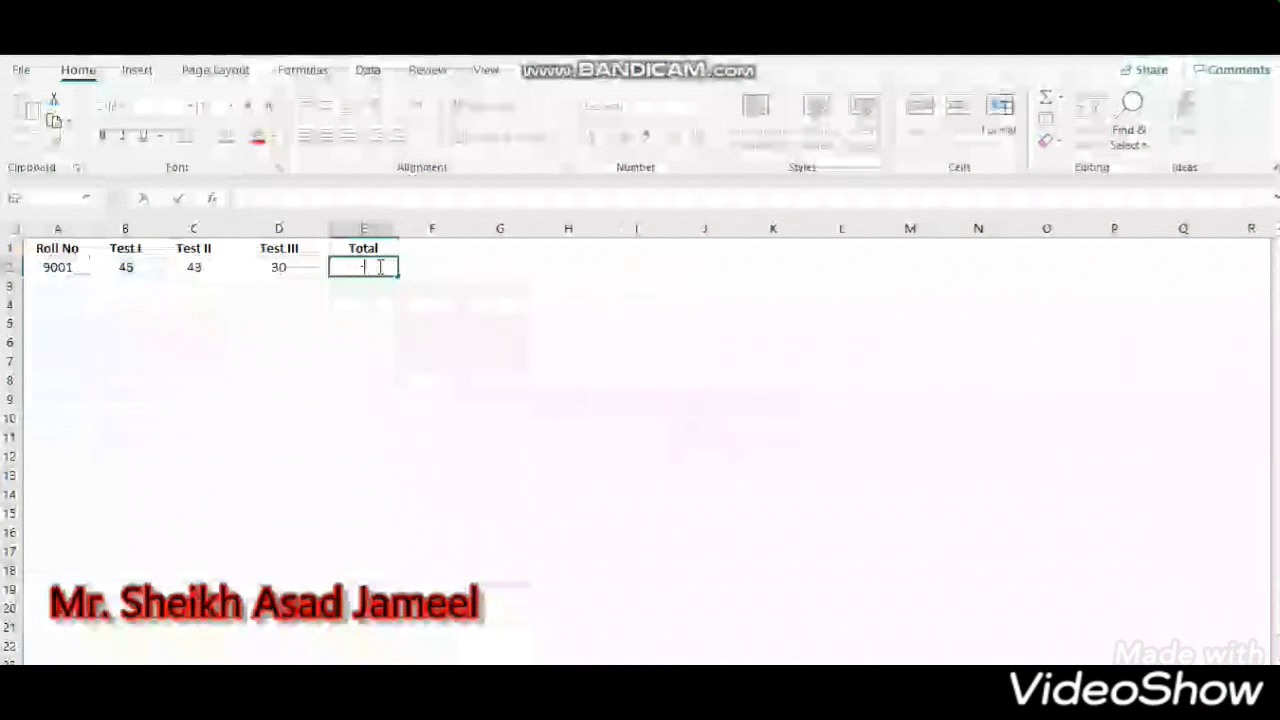
click(45, 249)
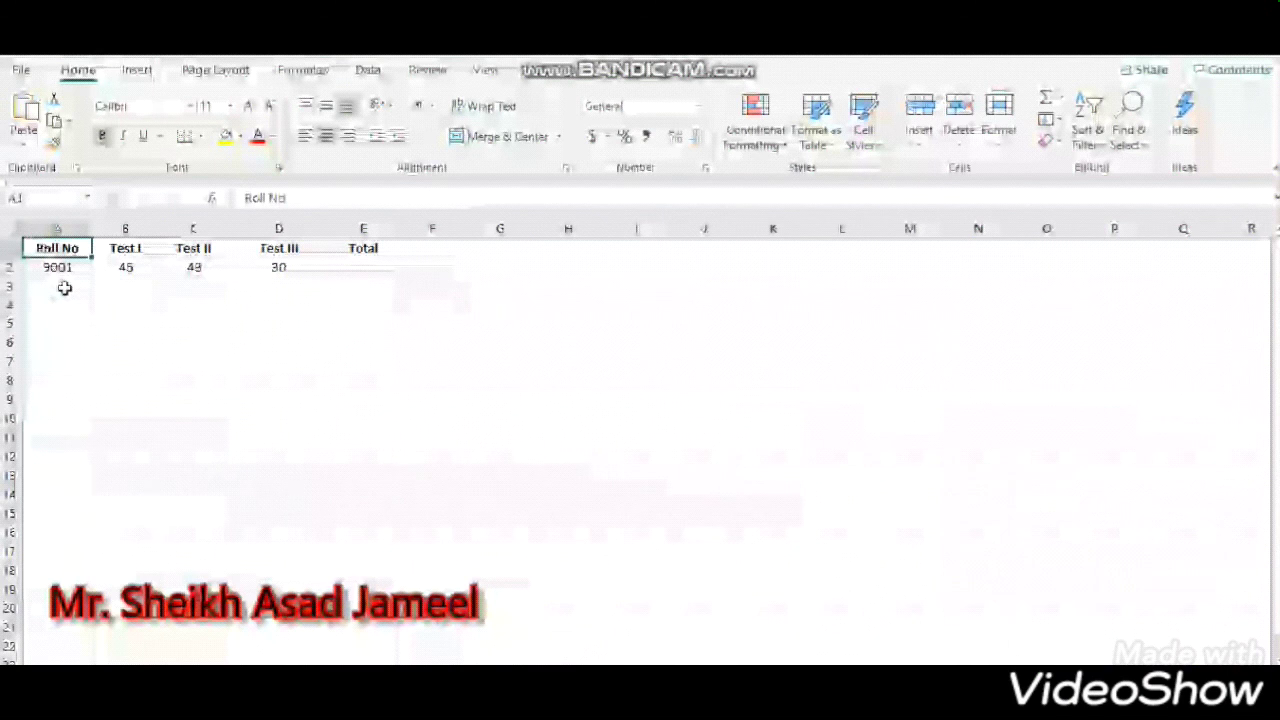
Start a formula in the empty cell A12 that refers to the column range =B1:B20.
double_click(355, 267)
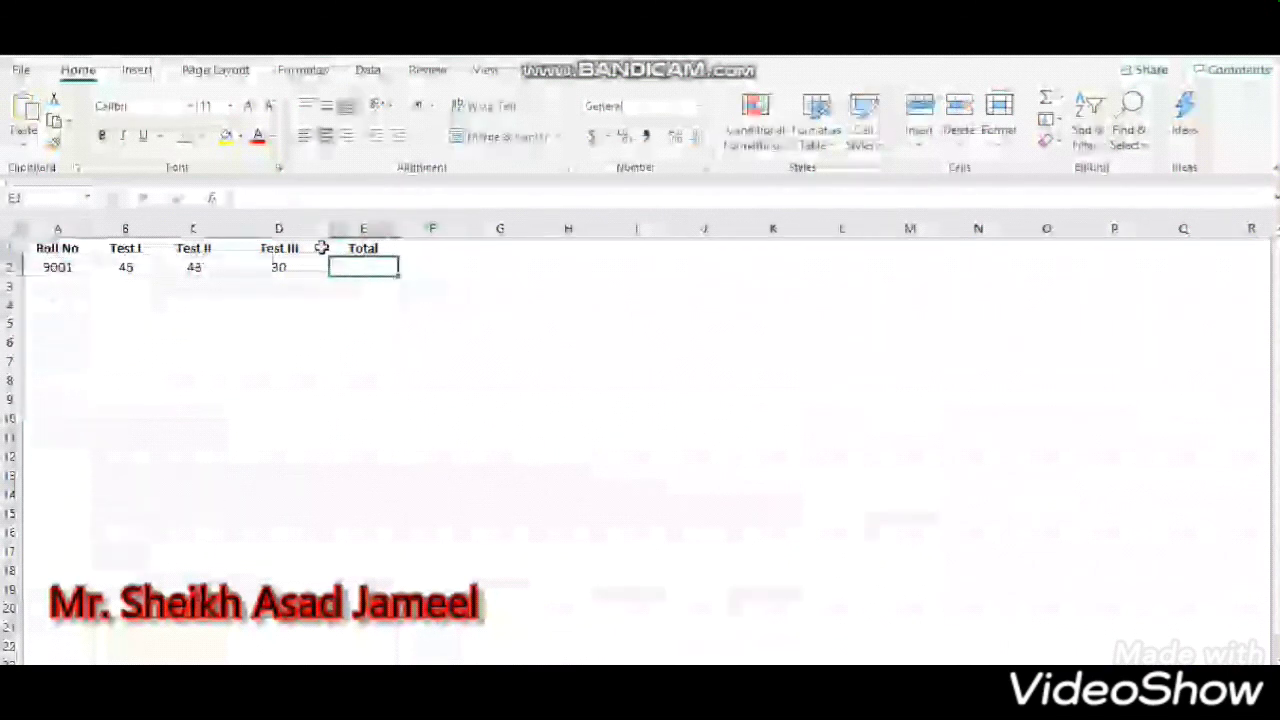
click(49, 450)
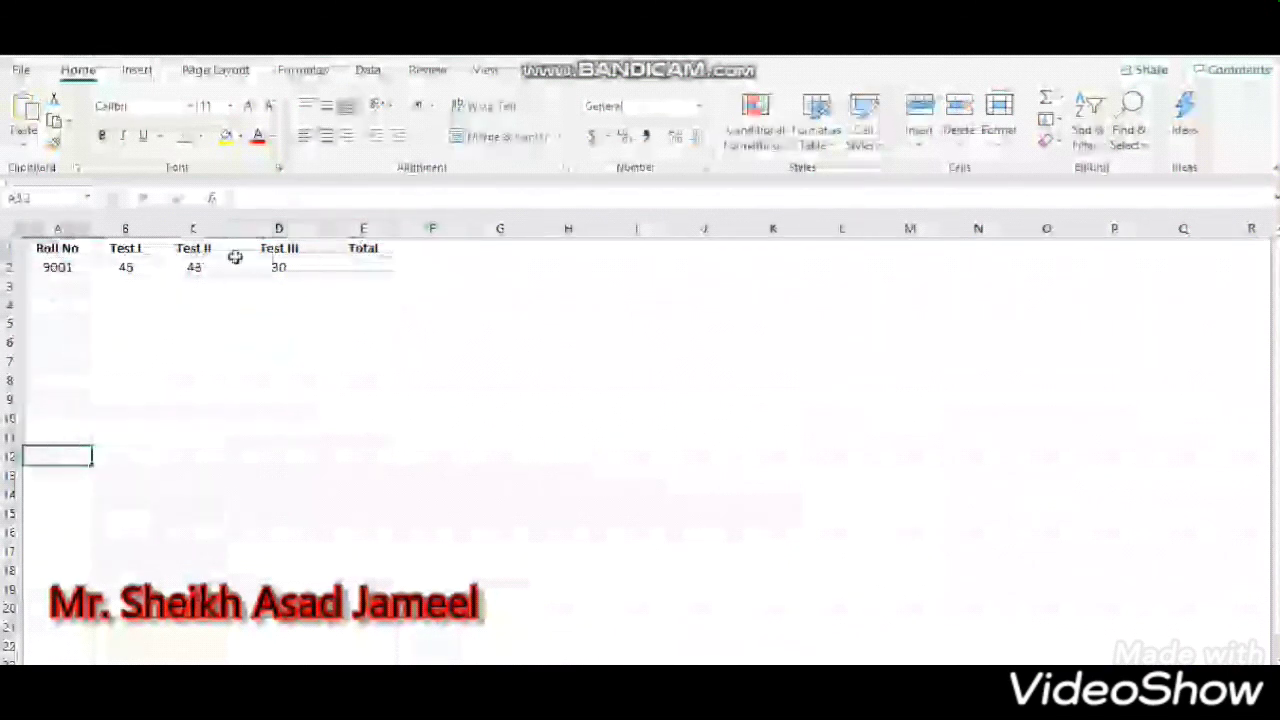
click(246, 198)
text(=)
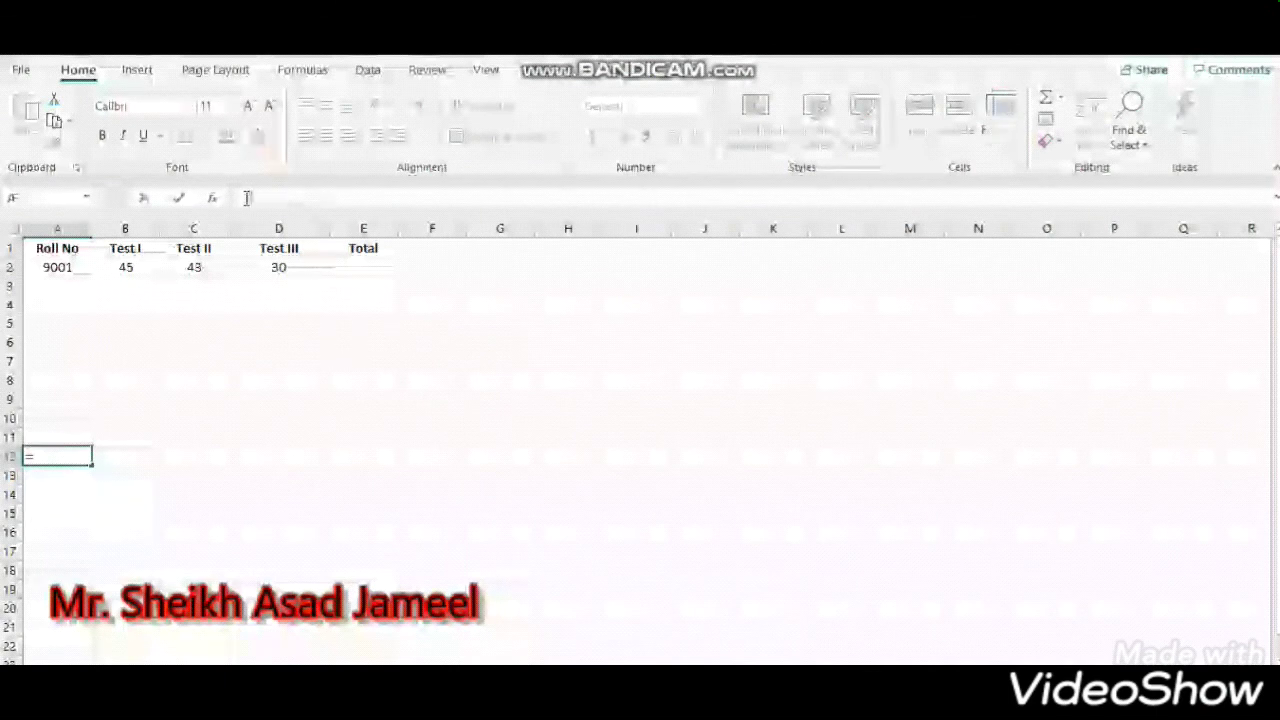
text(B1)
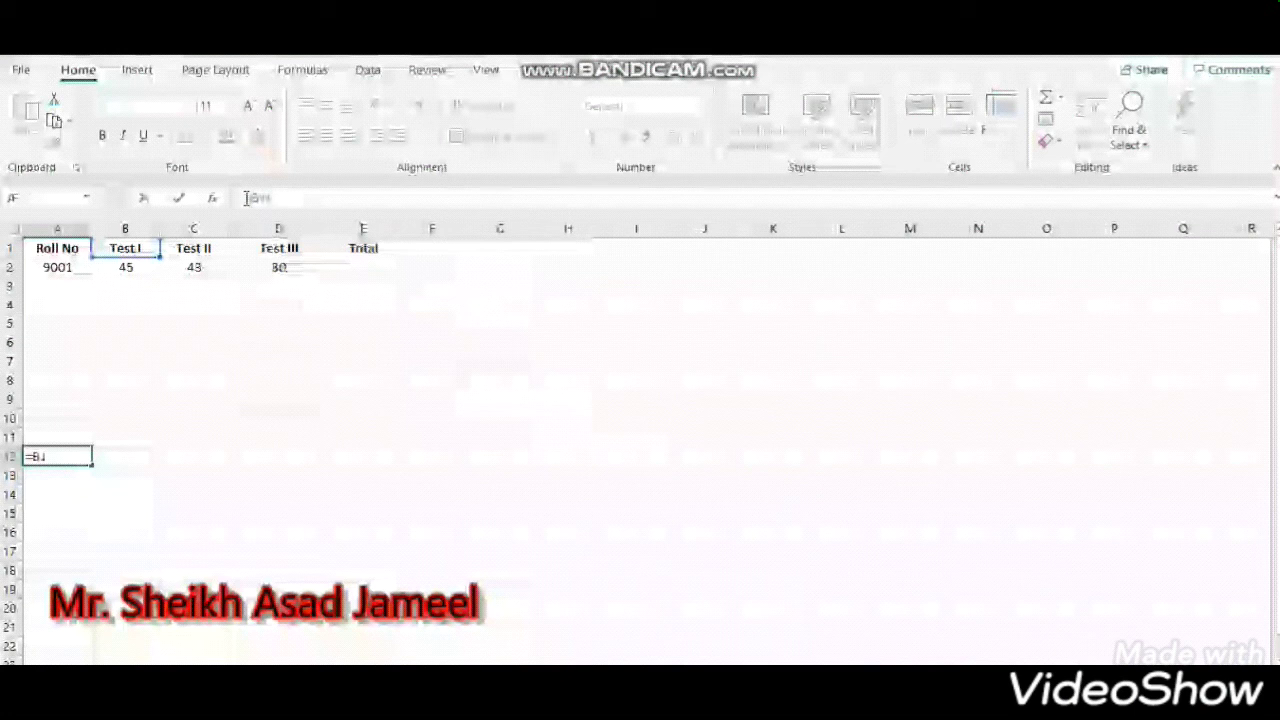
text(:B)
text(20)
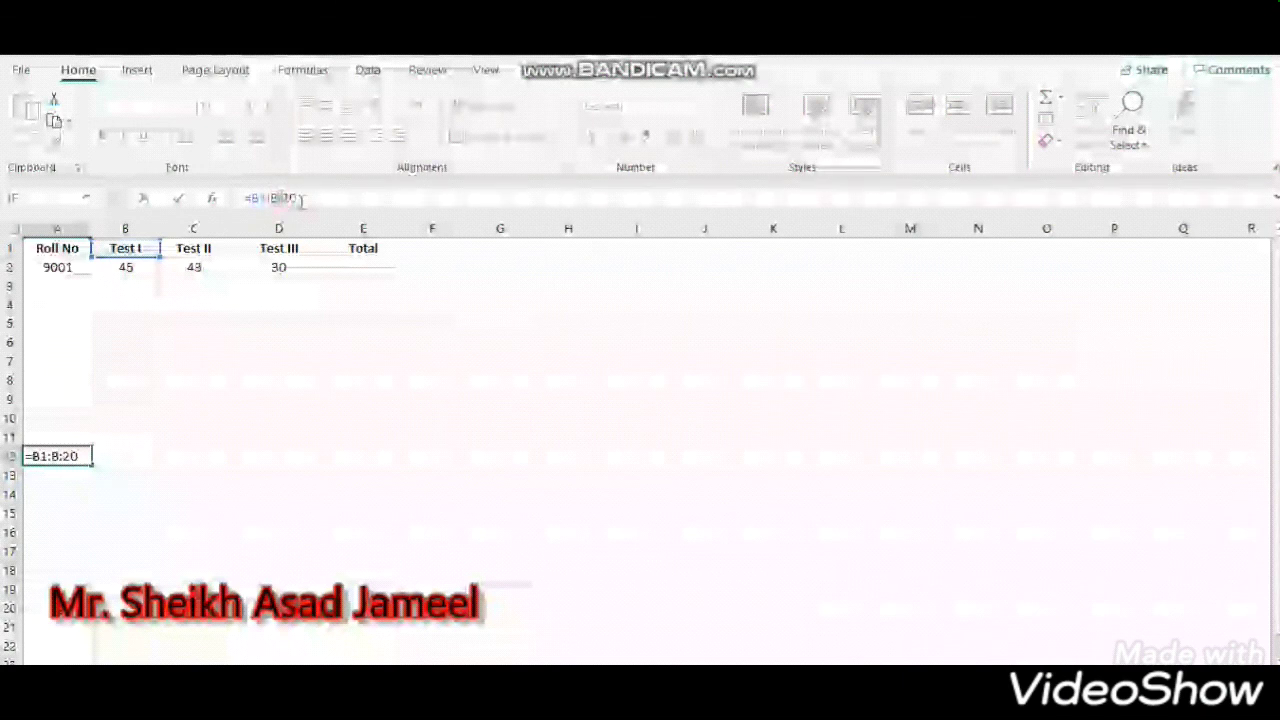
key(BackSpace)
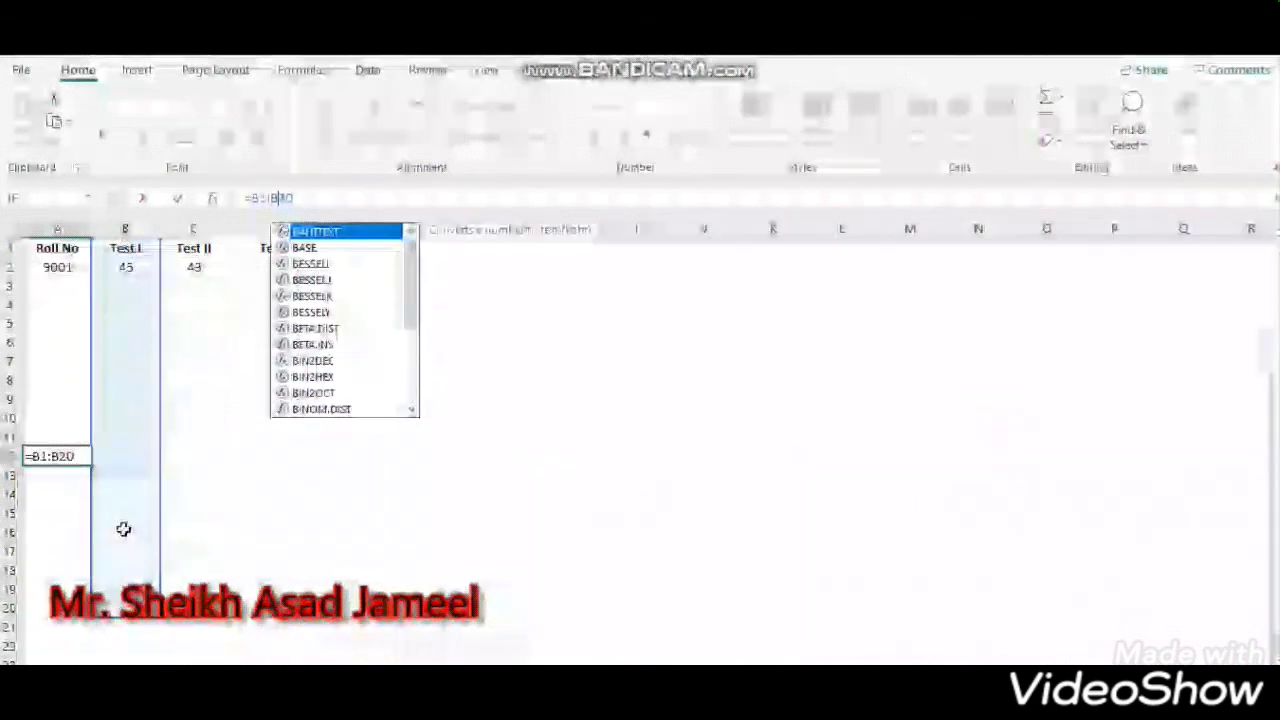
Change the reference in cell A12 to start at B4, and rewrite it as the row range =B4:D4.
click(258, 199)
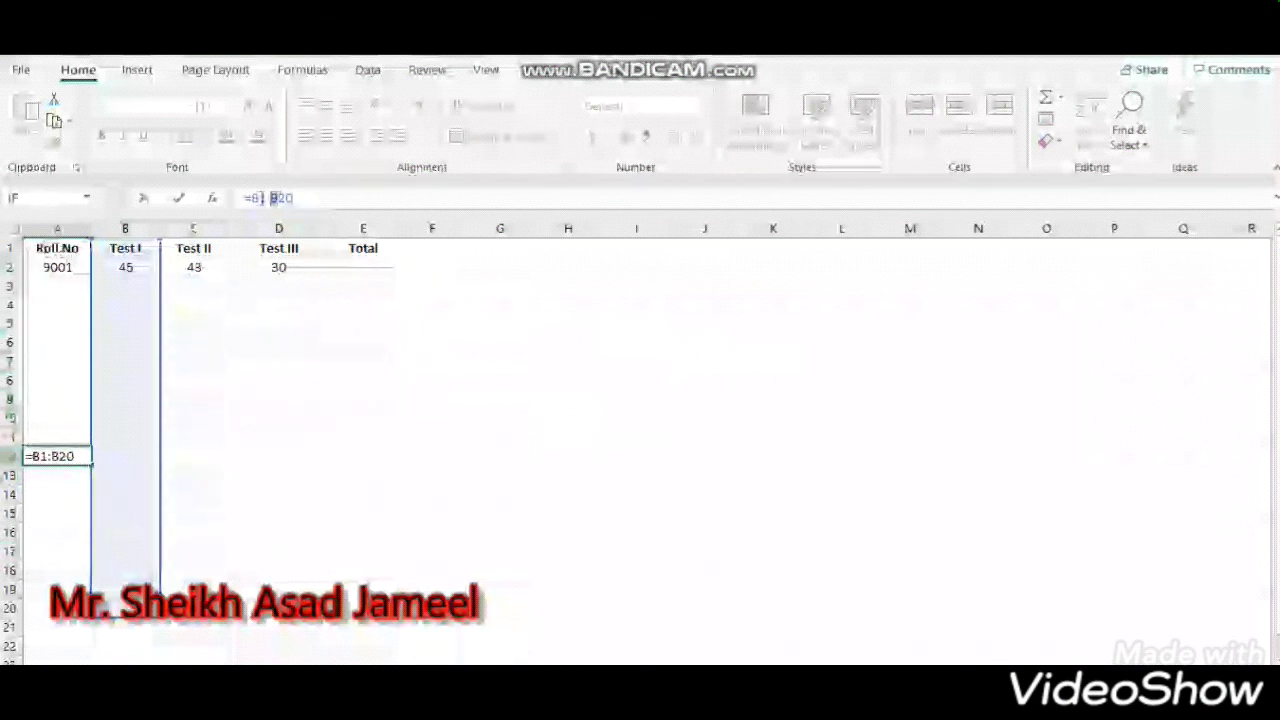
text(4)
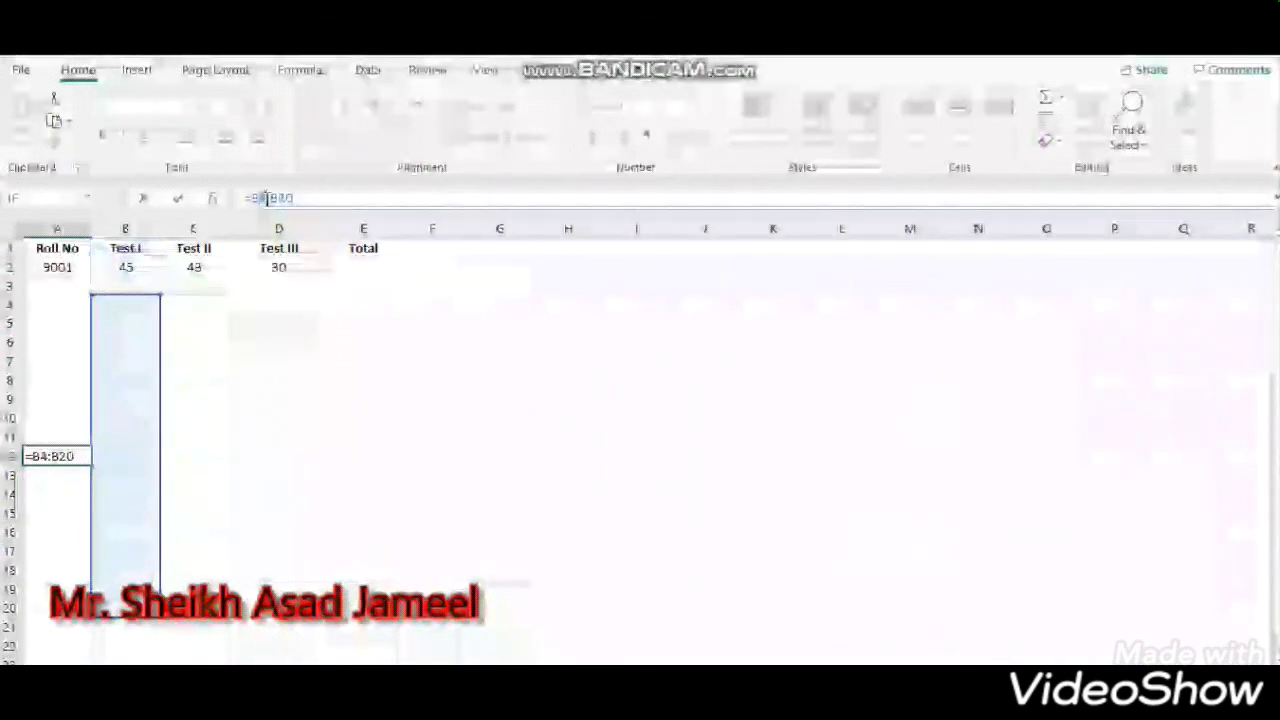
key(Right)
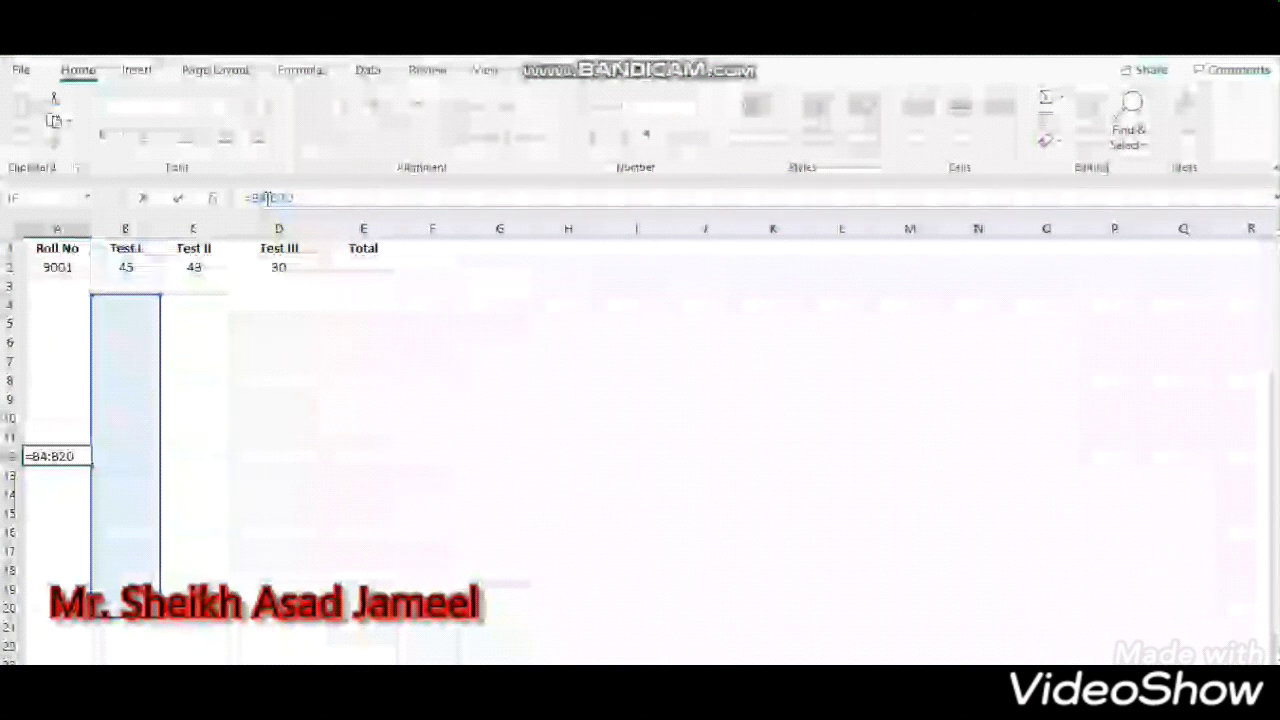
key(Delete)
key(BackSpace)
key(BackSpace)
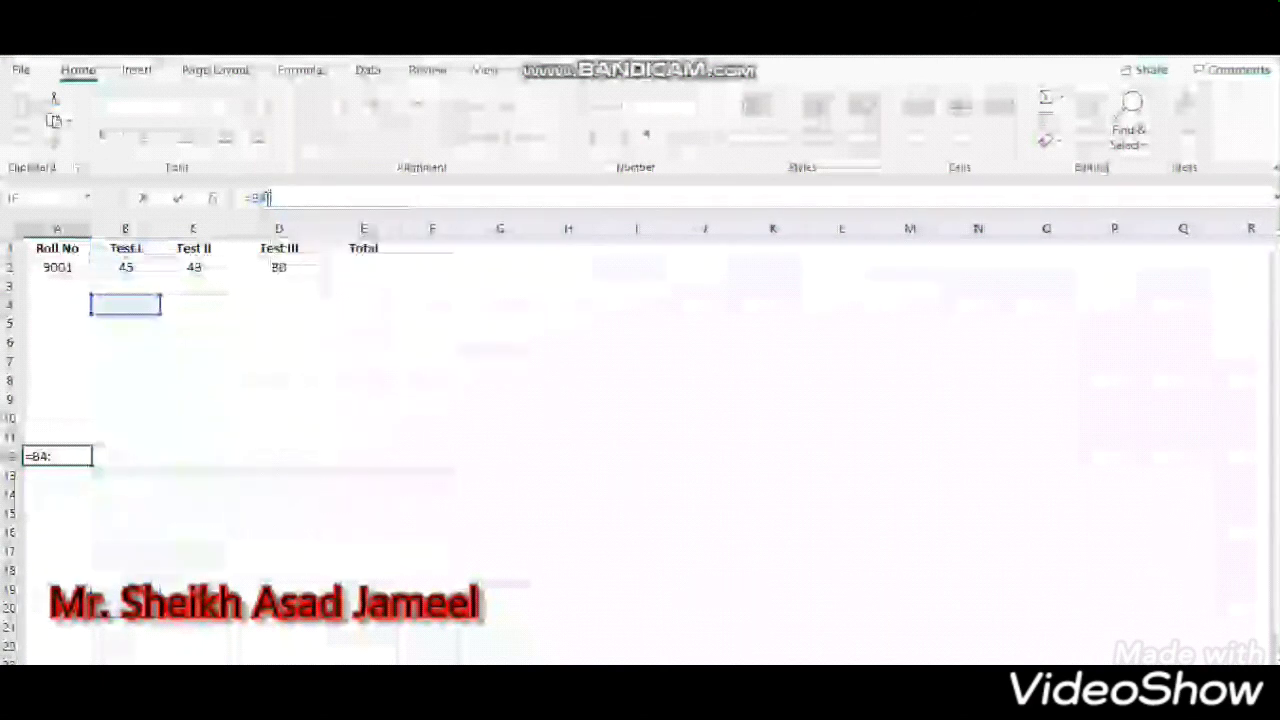
text(D4)
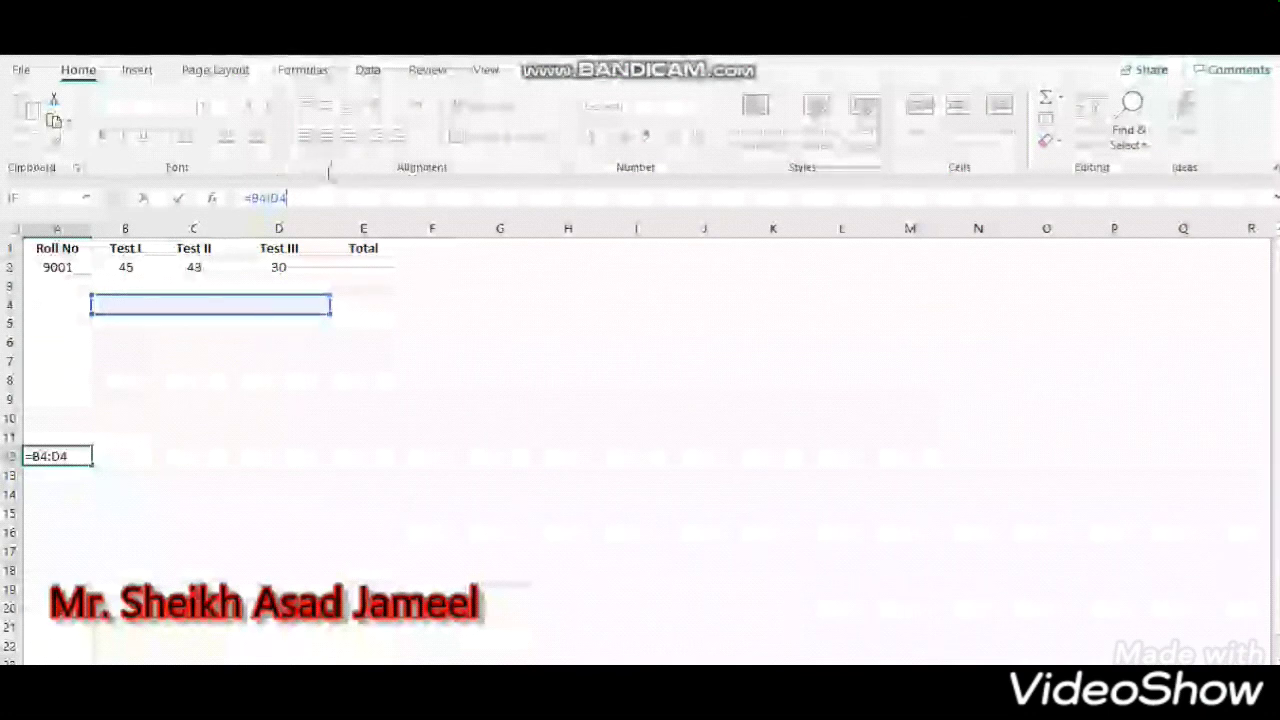
Replace the reference in cell A12 with the entire row 8 as =8:8, and with rows 3 to 6 as =3:6.
key(BackSpace)
key(BackSpace)
key(BackSpace)
key(BackSpace)
key(BackSpace)
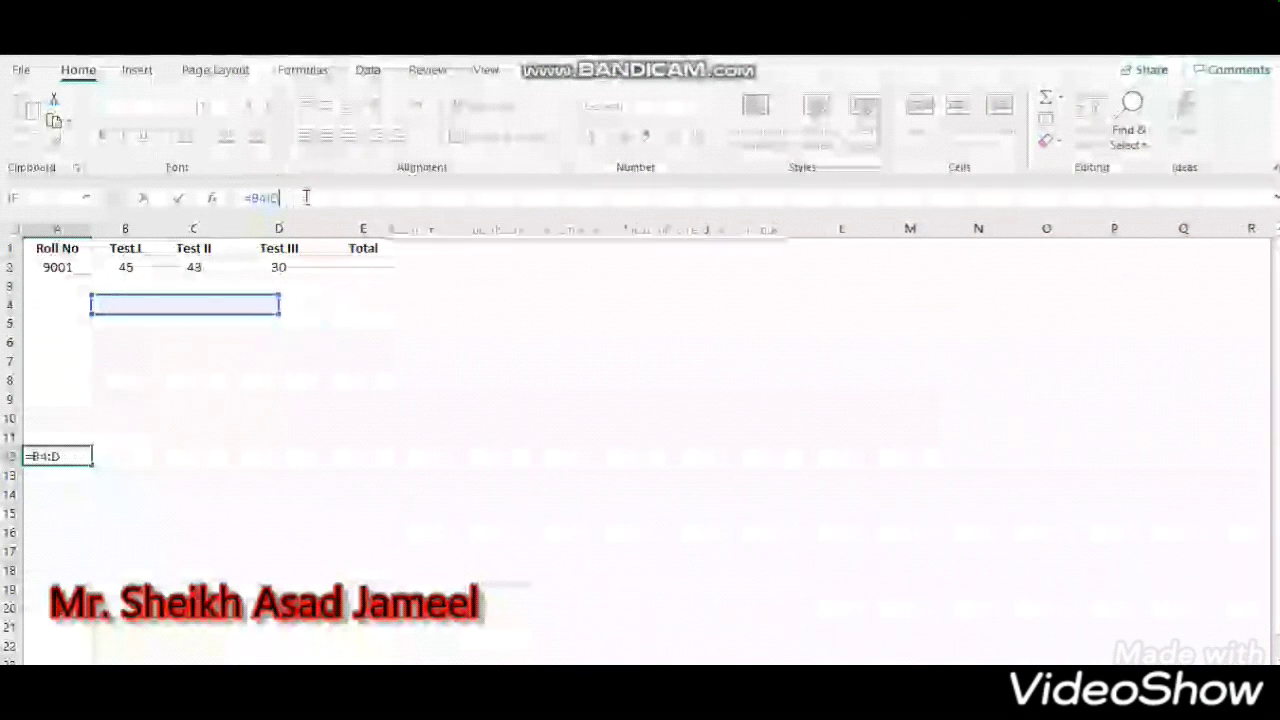
text(8)
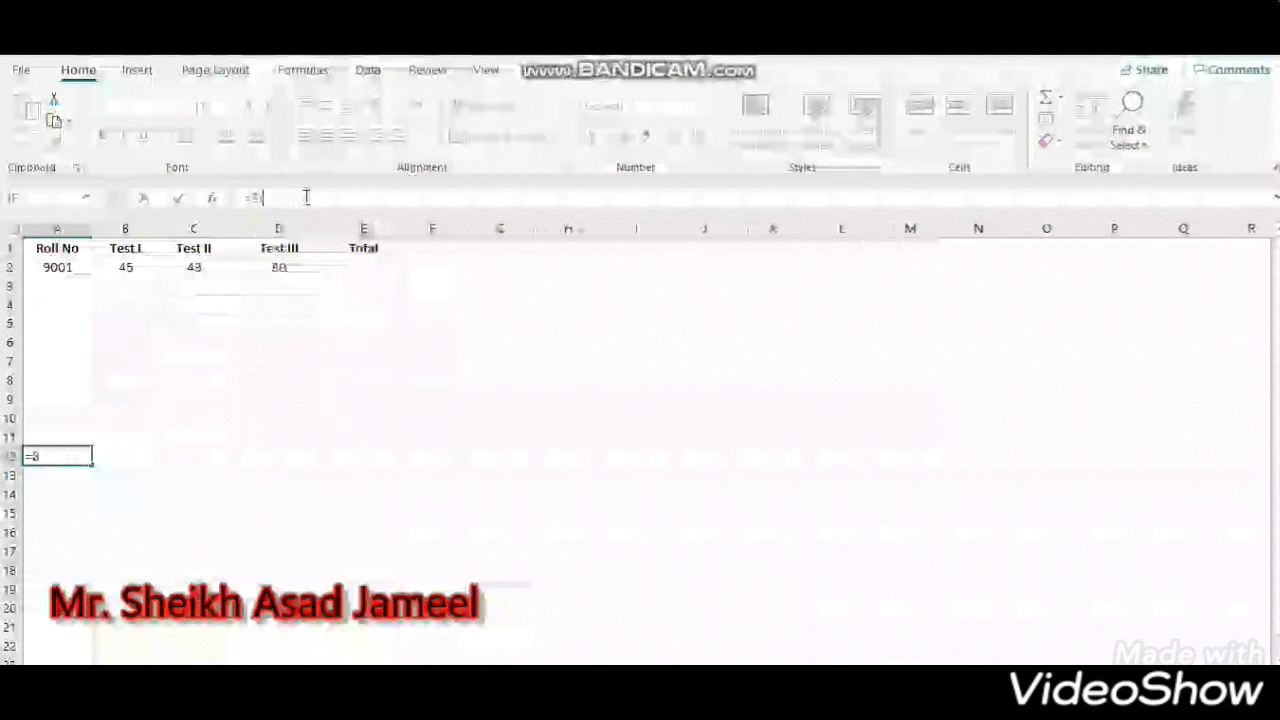
text(:8)
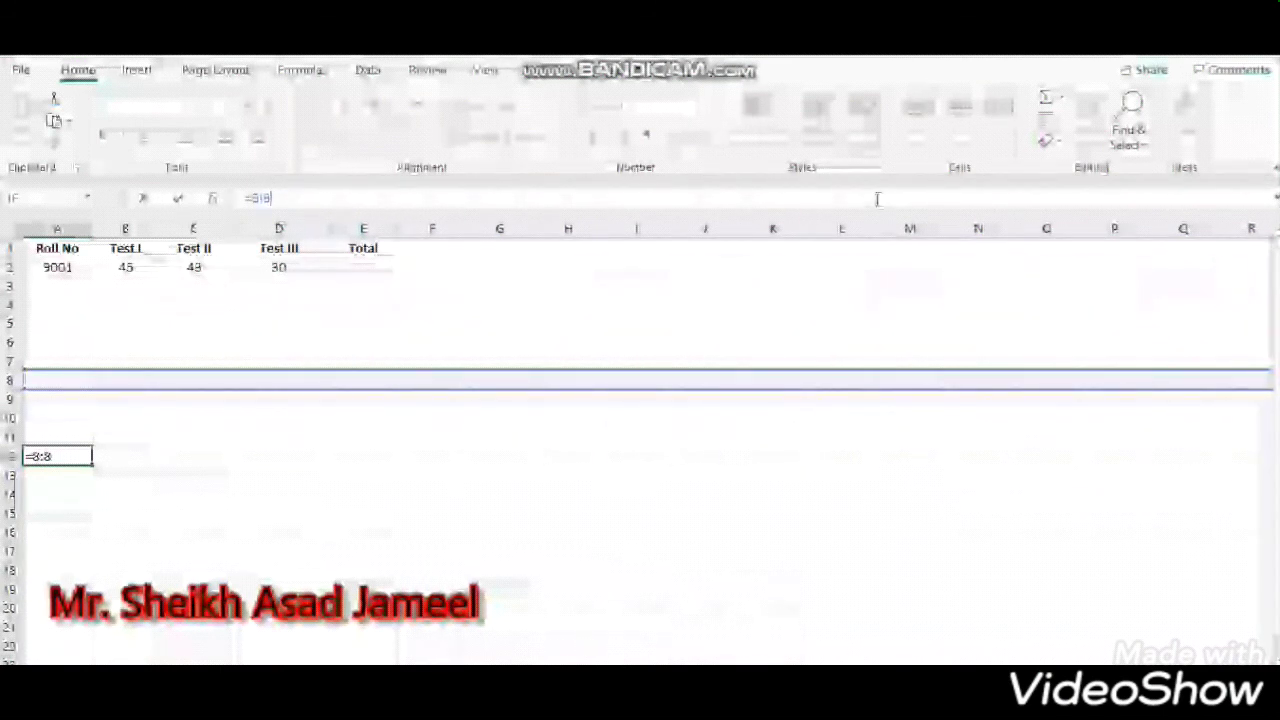
key(BackSpace)
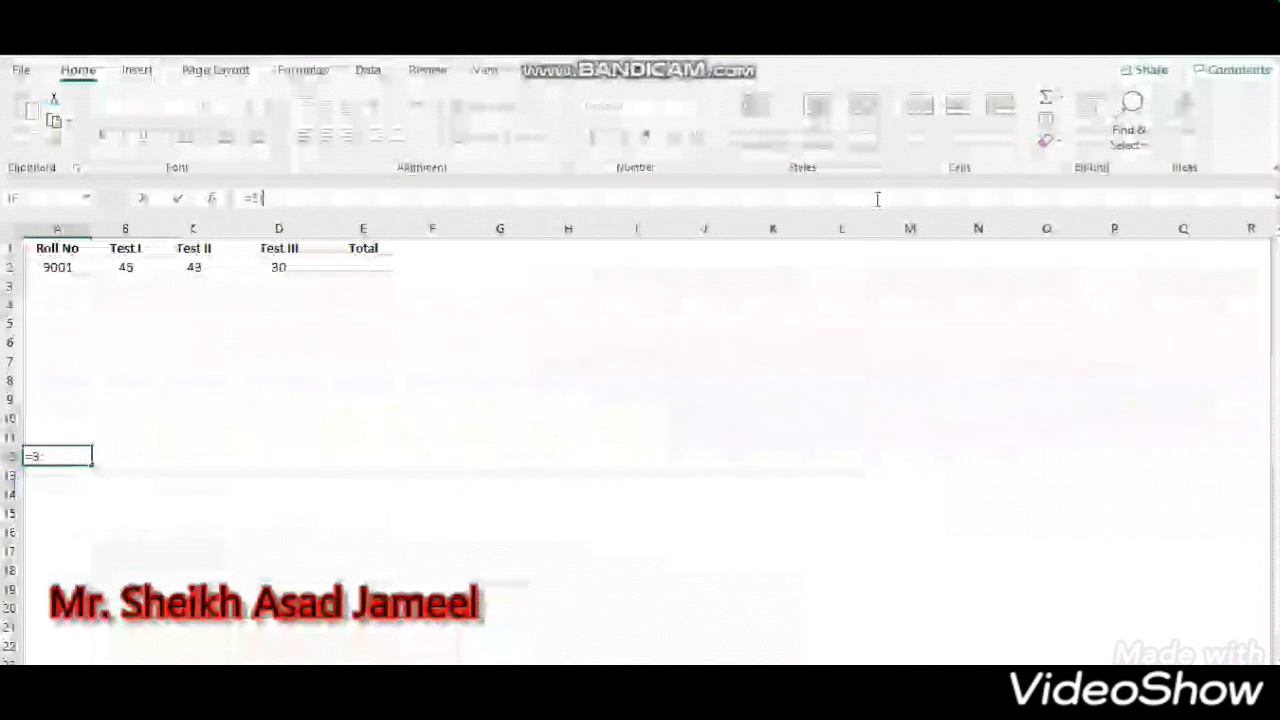
text(6)
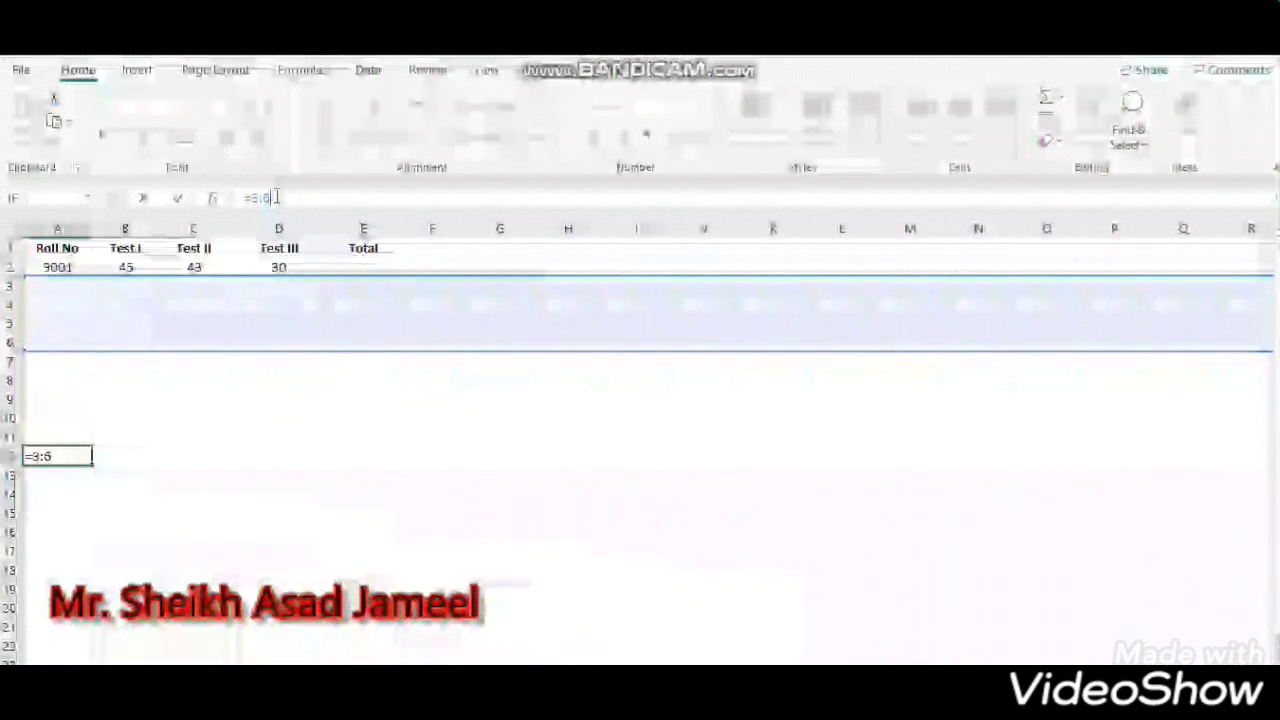
Replace the row reference in cell A12 with the whole column reference =E:E.
key(BackSpace)
key(BackSpace)
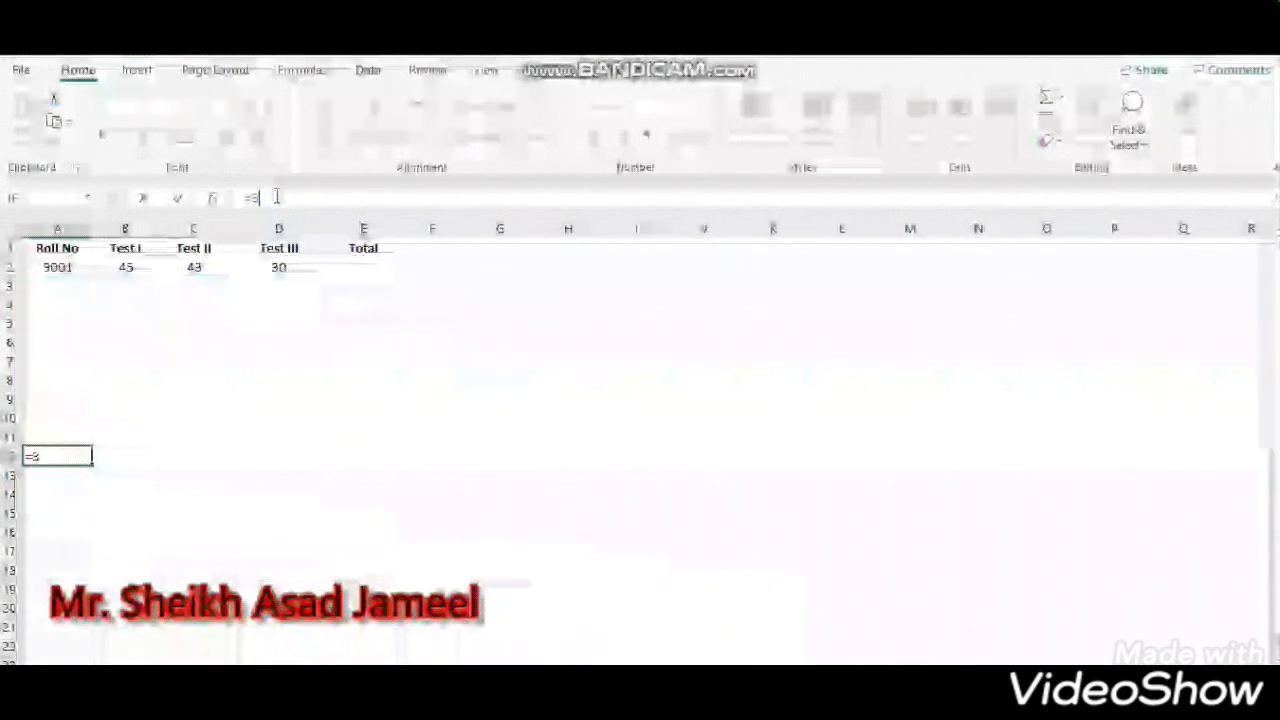
key(BackSpace)
text(E:3)
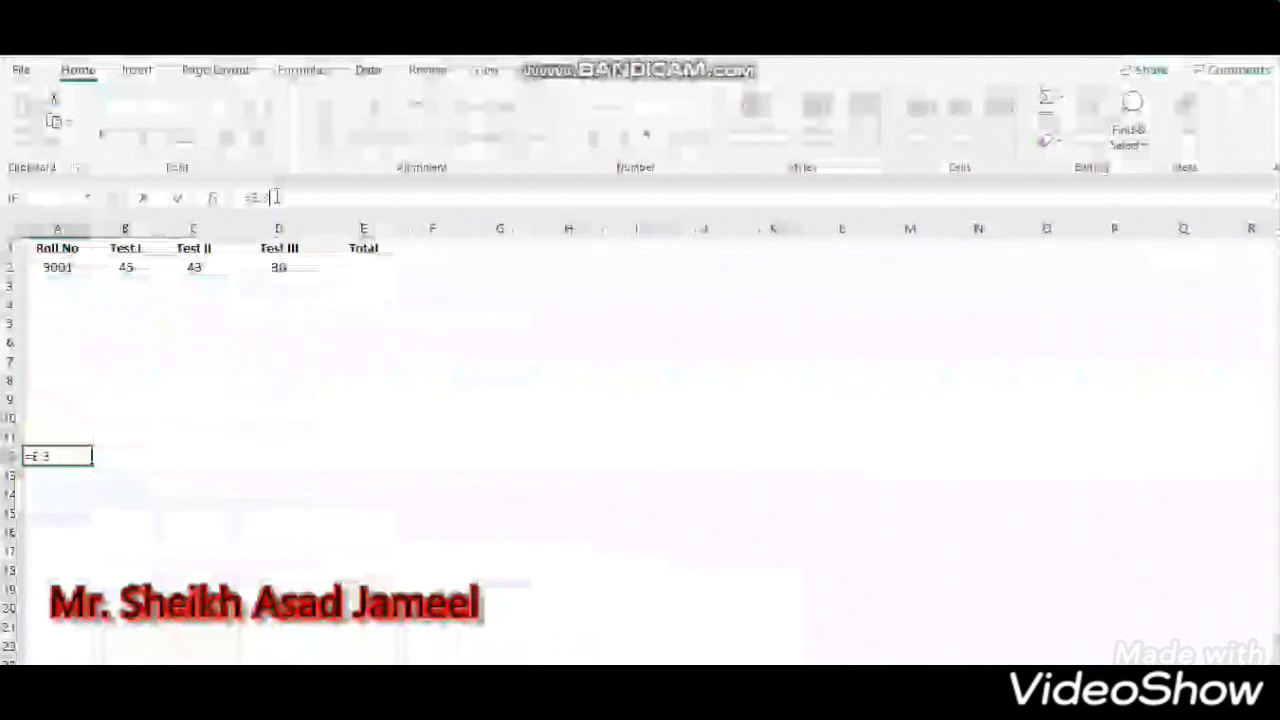
key(BackSpace)
text(E)
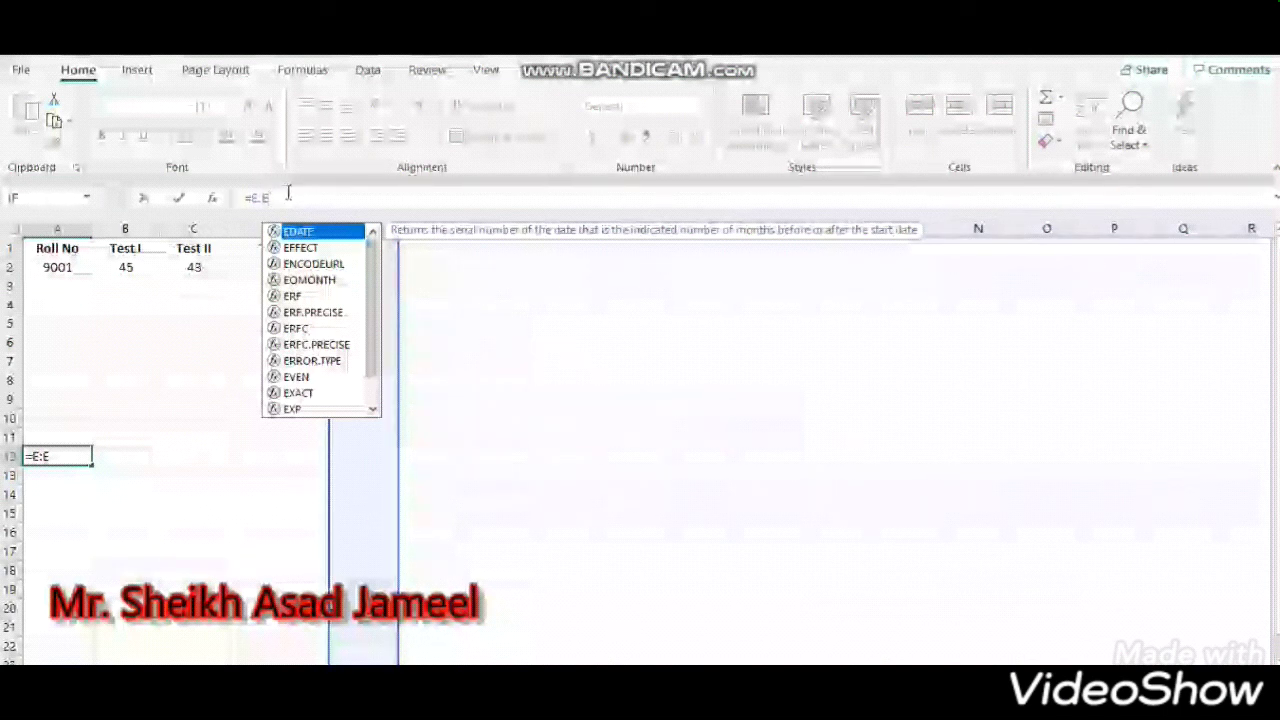
Change the reference in cell A12 to the multiple-column range =B:D.
key(BackSpace)
key(BackSpace)
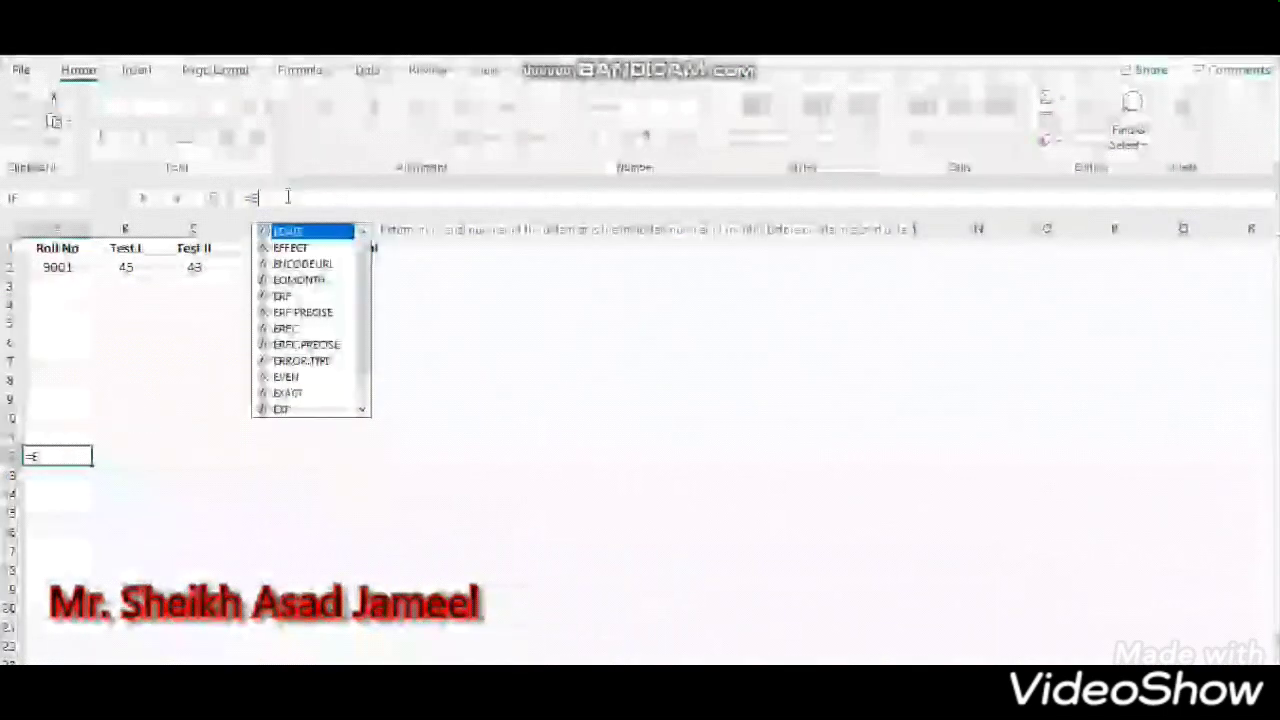
key(BackSpace)
text(B)
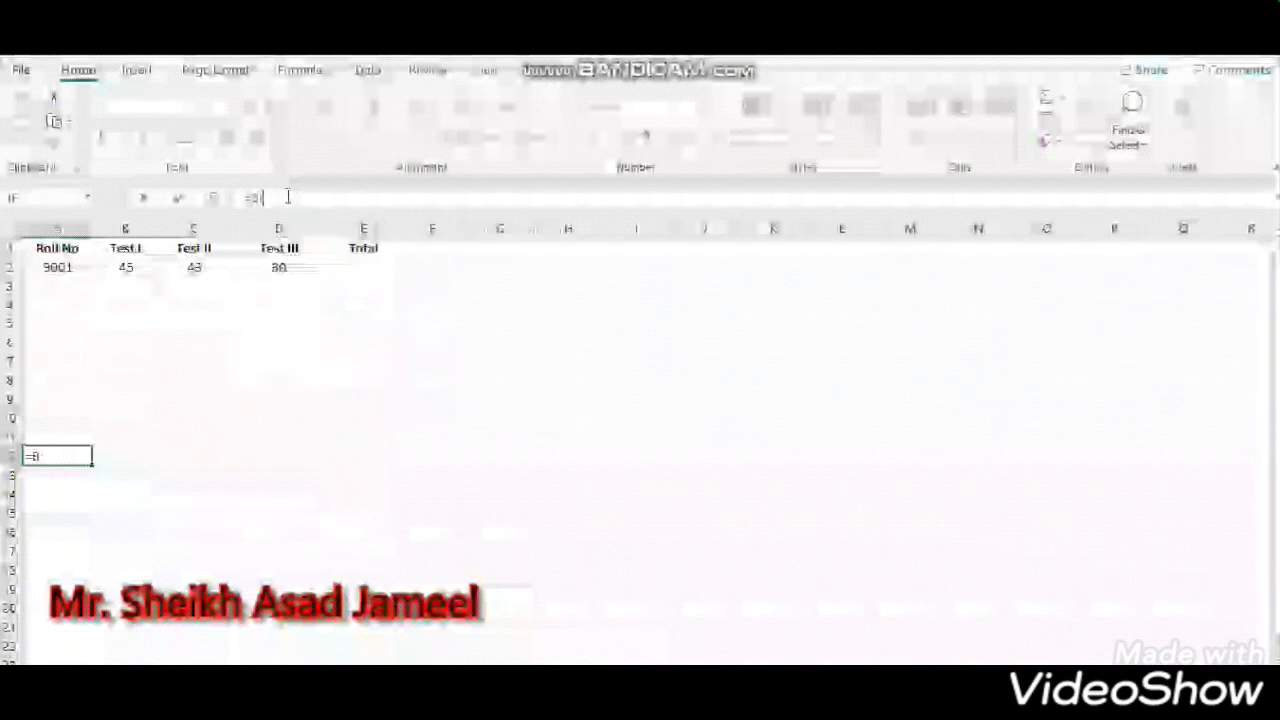
text(:D)
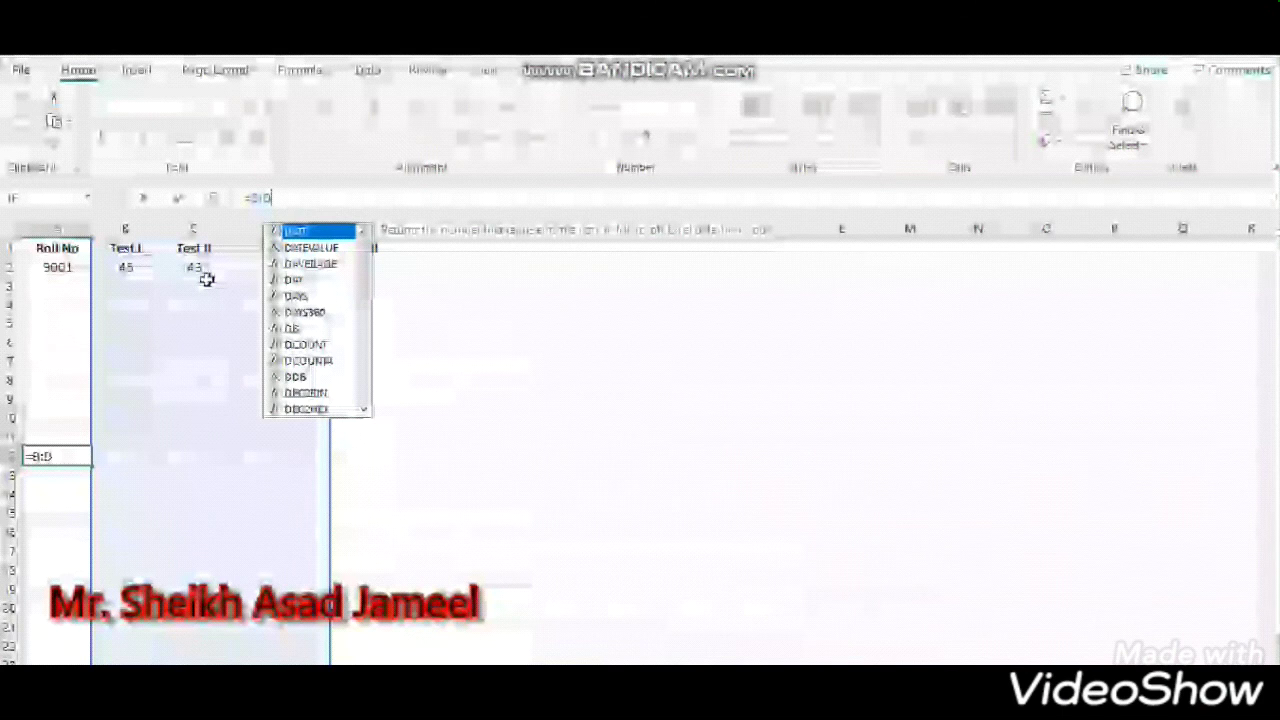
Rewrite the formula in cell A12 to refer to the block of cells =C5:E10.
key(BackSpace)
key(BackSpace)
key(BackSpace)
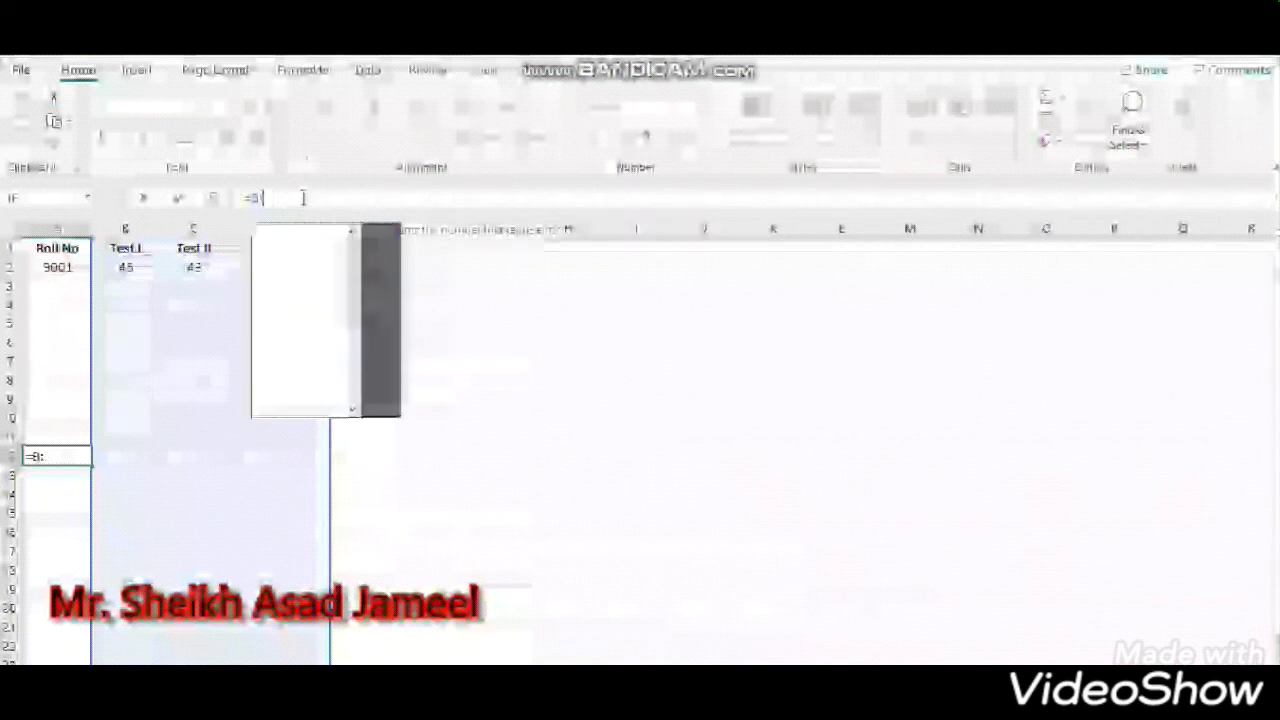
text(C5)
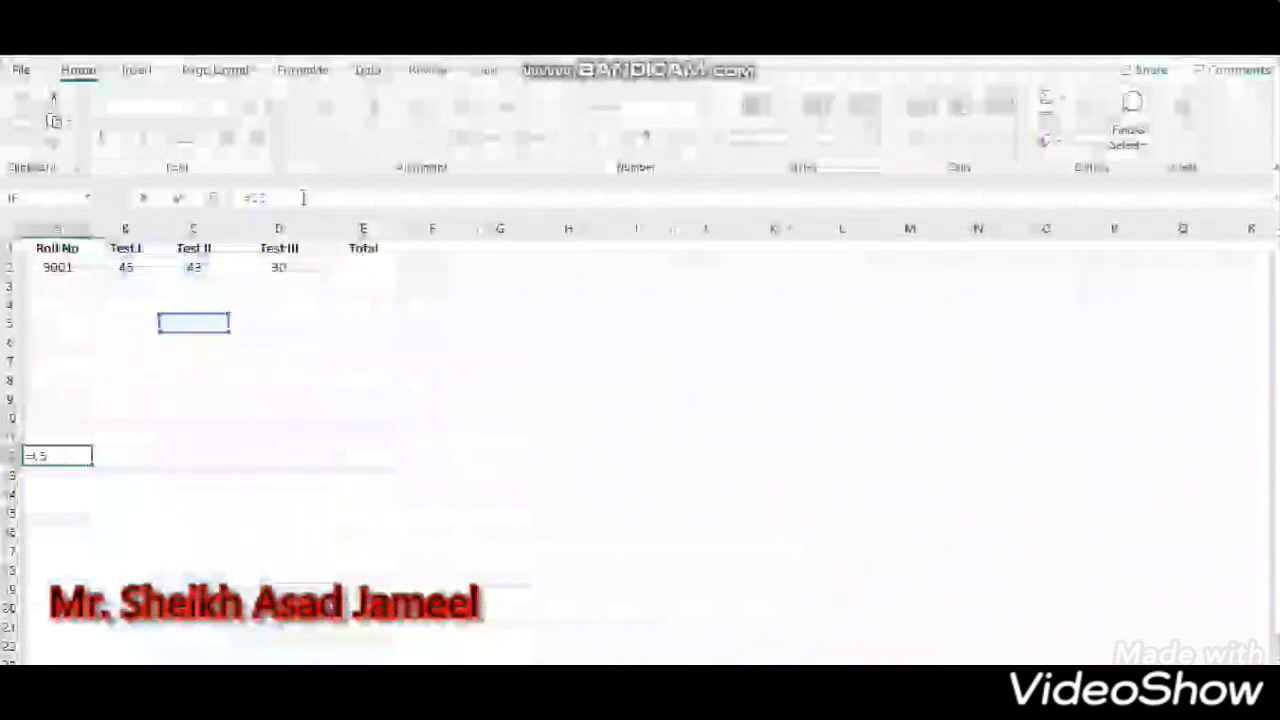
text(:)
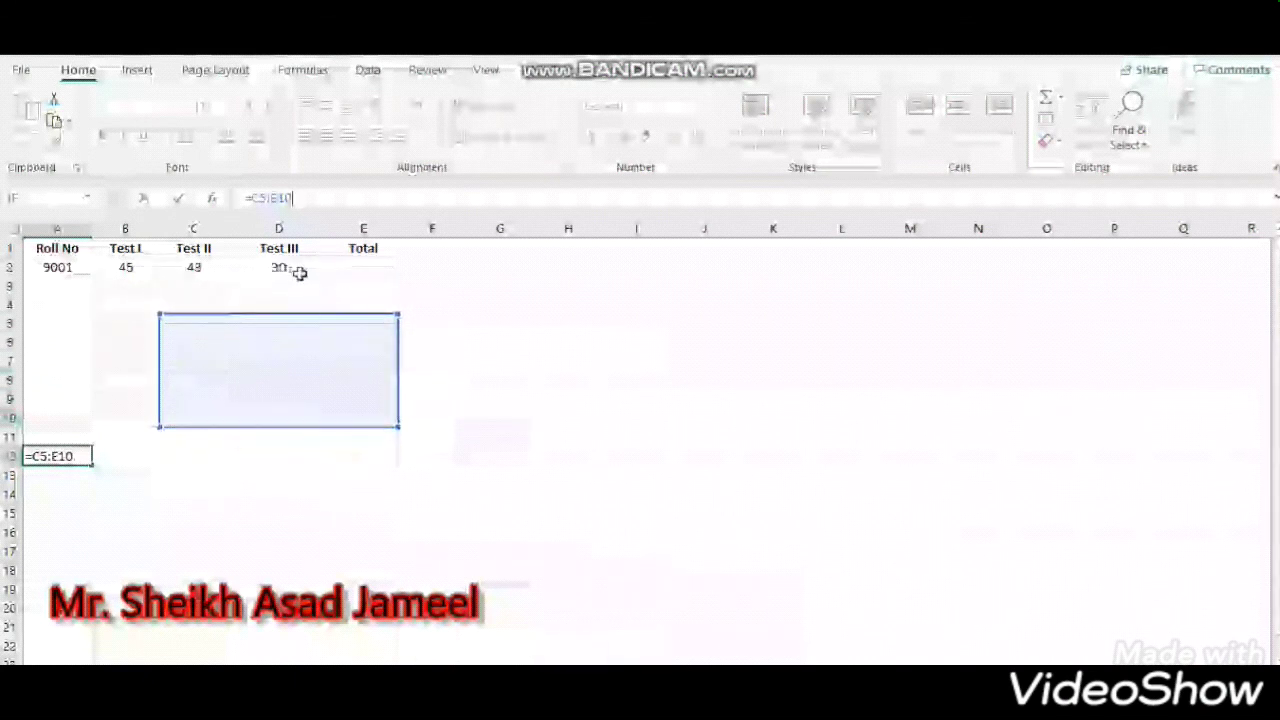
Erase the whole block reference from cell A12, leaving the cell empty.
key(BackSpace)
key(BackSpace)
key(BackSpace)
key(BackSpace)
key(BackSpace)
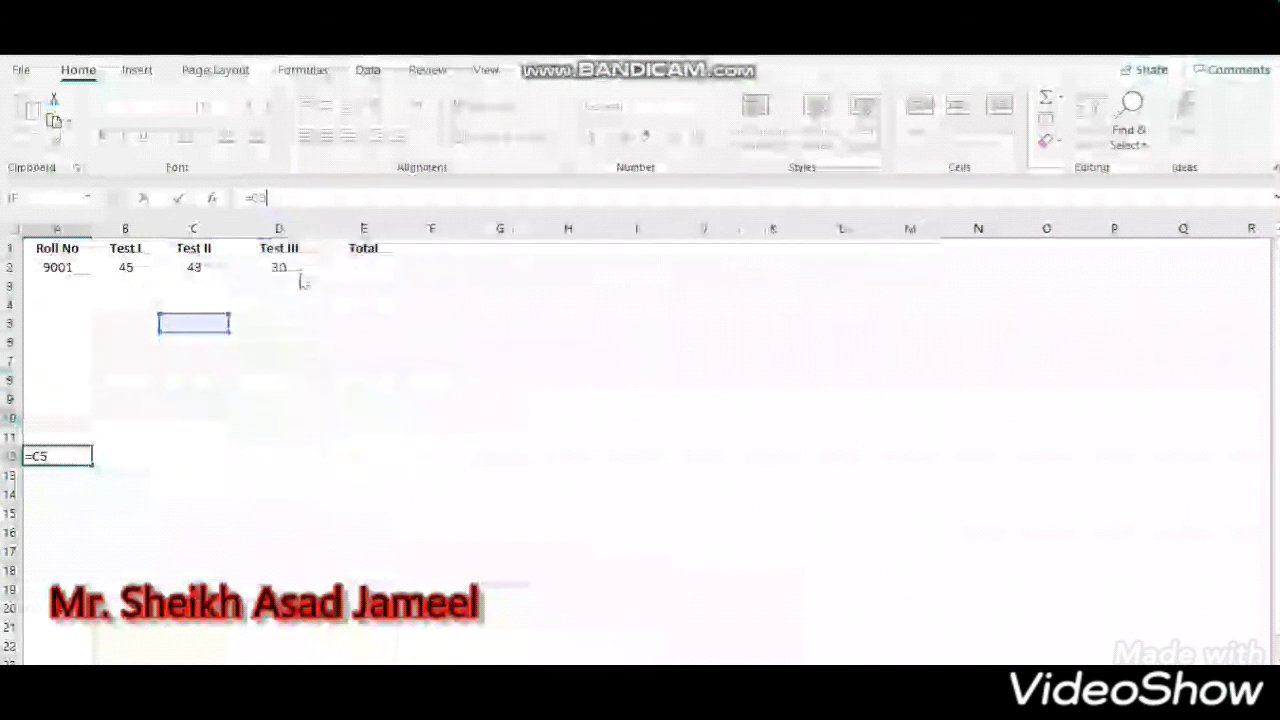
key(BackSpace)
key(BackSpace)
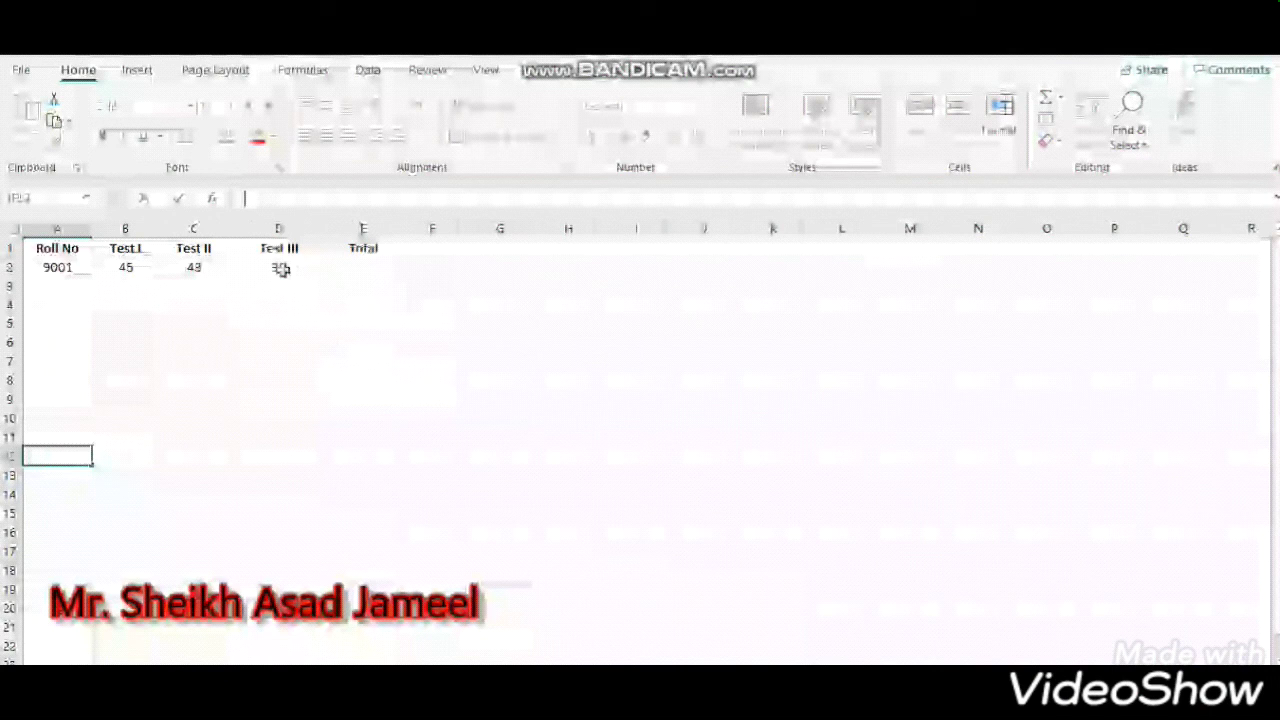
Change the Test III mark in cell D2 to 40.
click(282, 268)
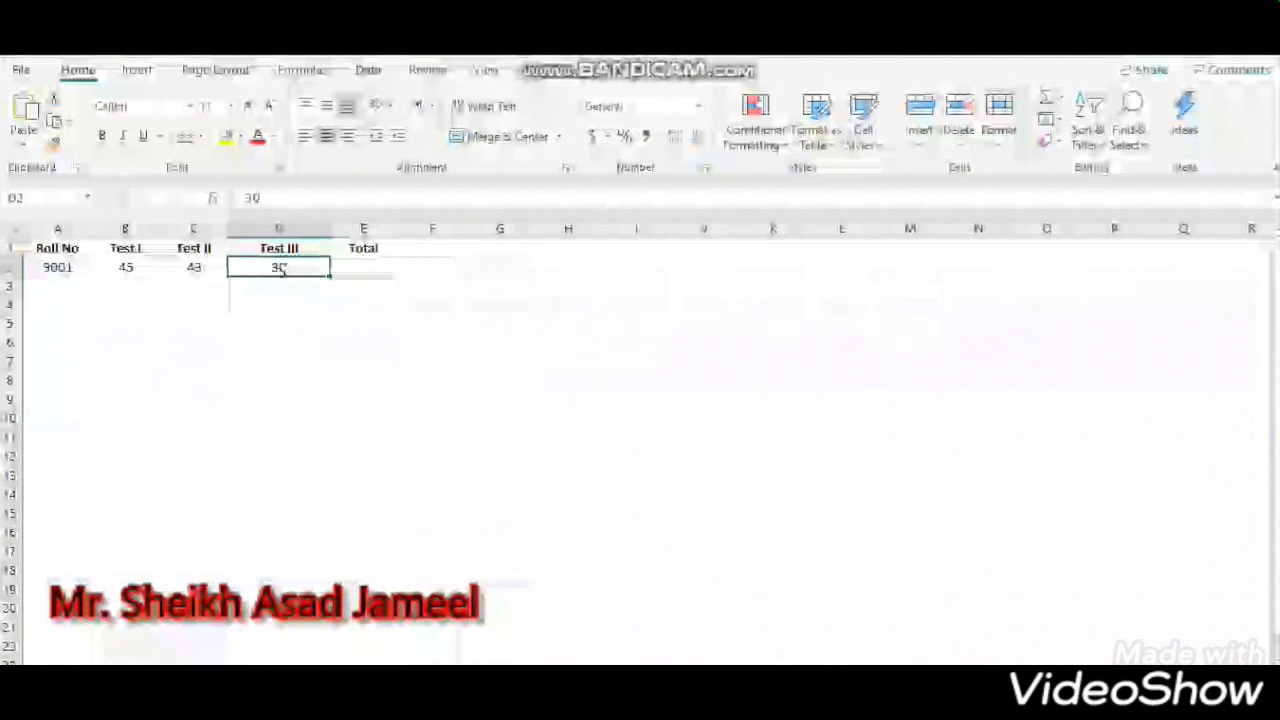
double_click(282, 268)
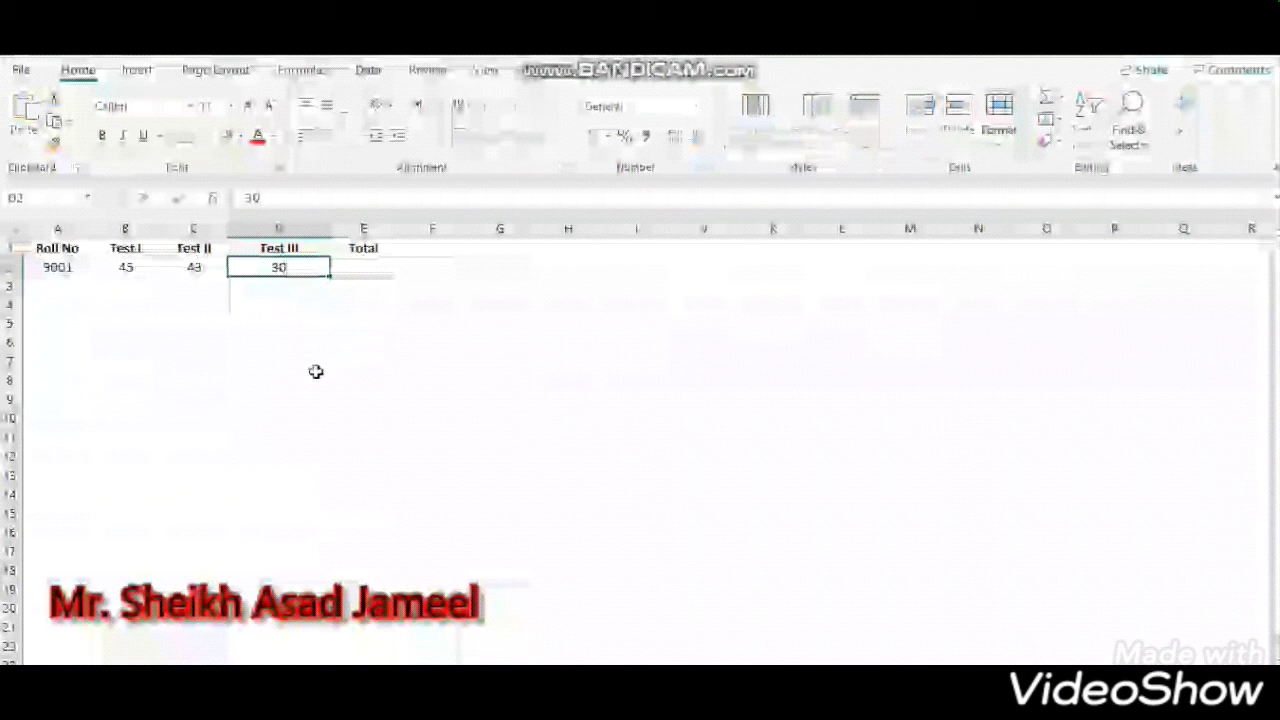
key(BackSpace)
key(BackSpace)
text(40)
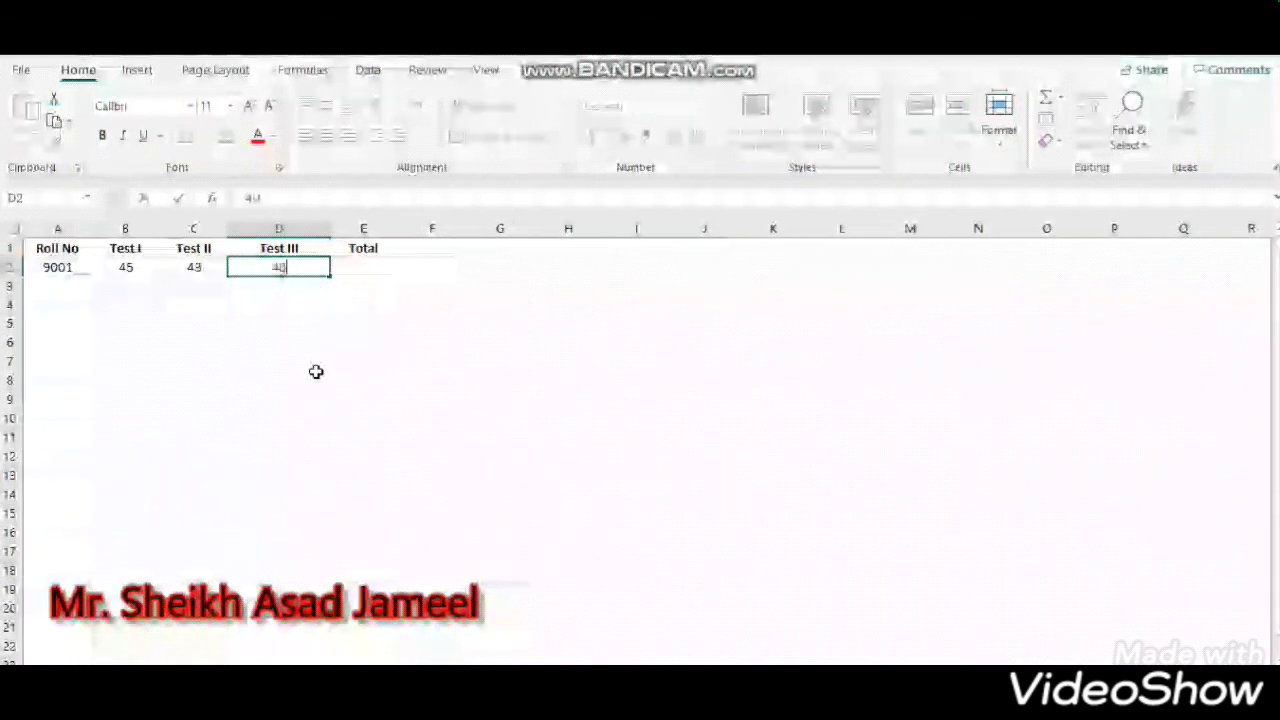
click(309, 345)
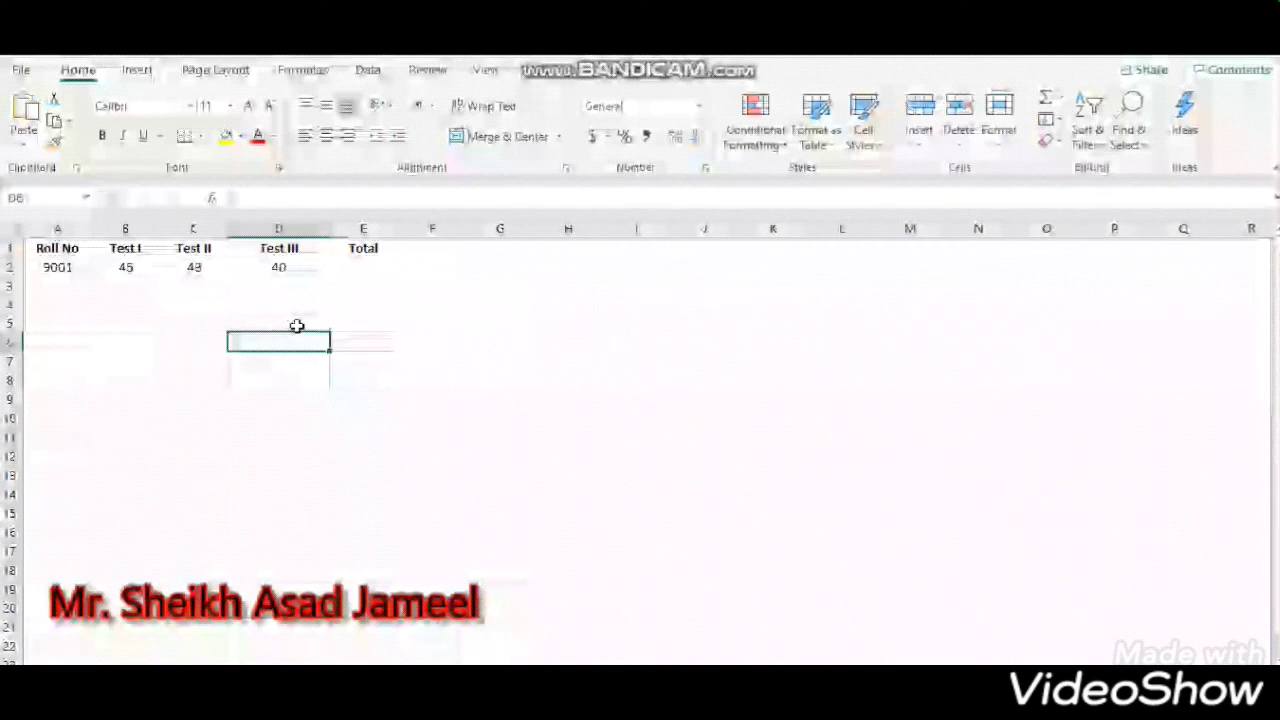
click(384, 269)
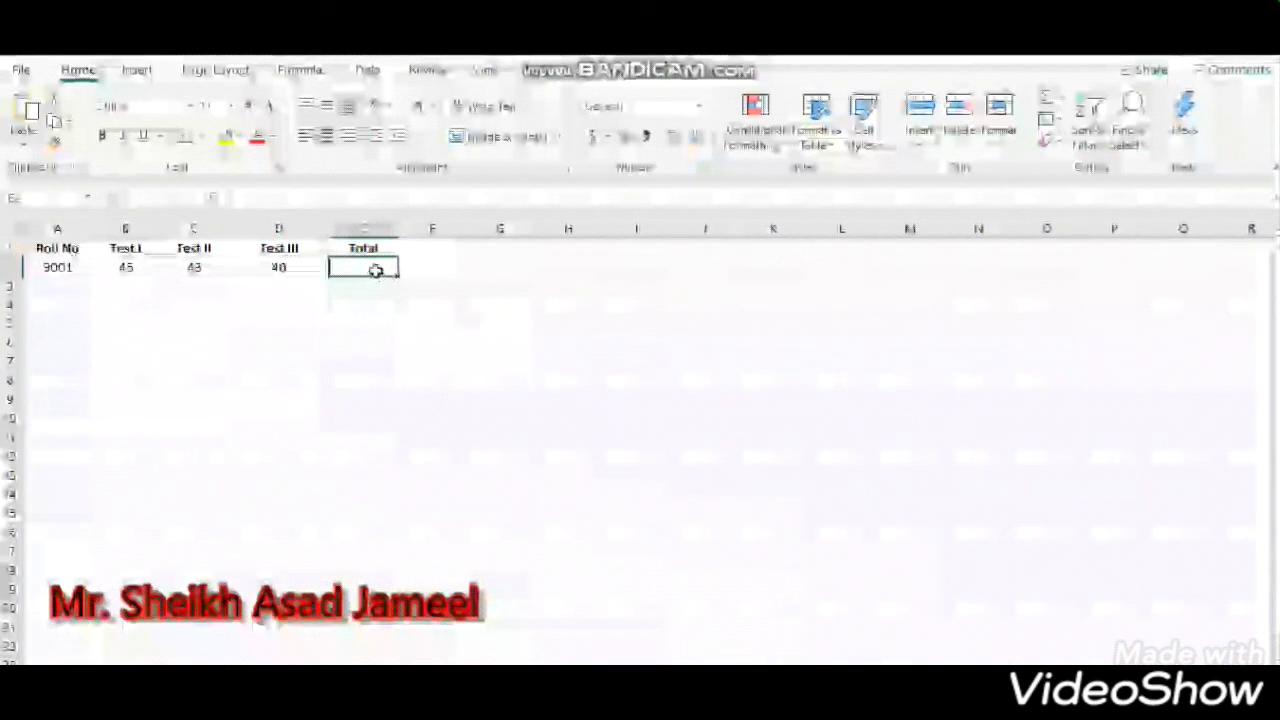
click(246, 198)
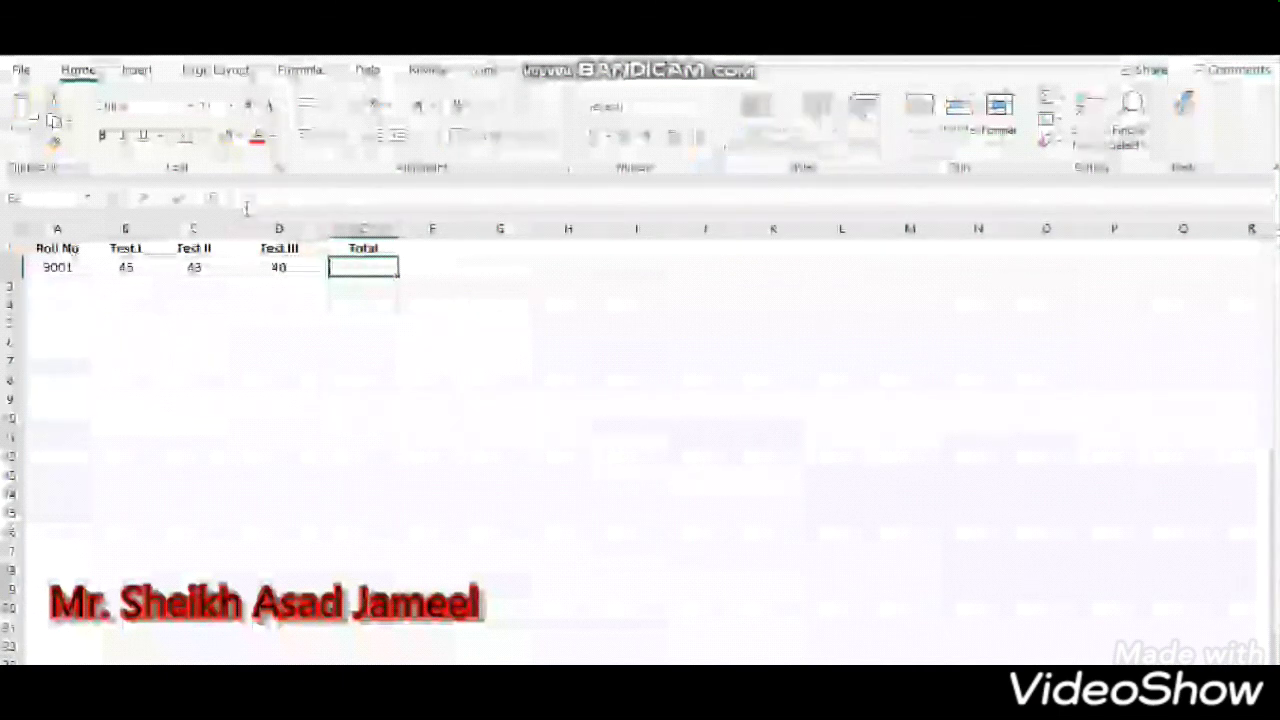
text(=)
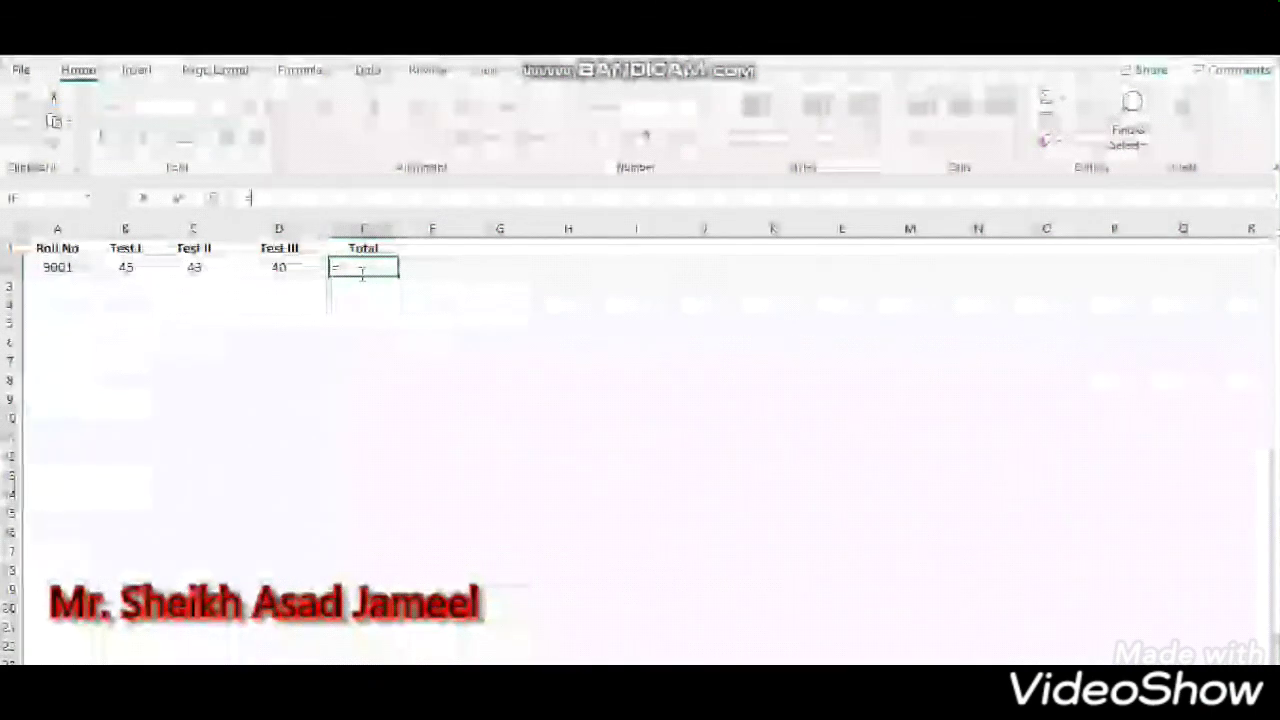
click(362, 273)
key(BackSpace)
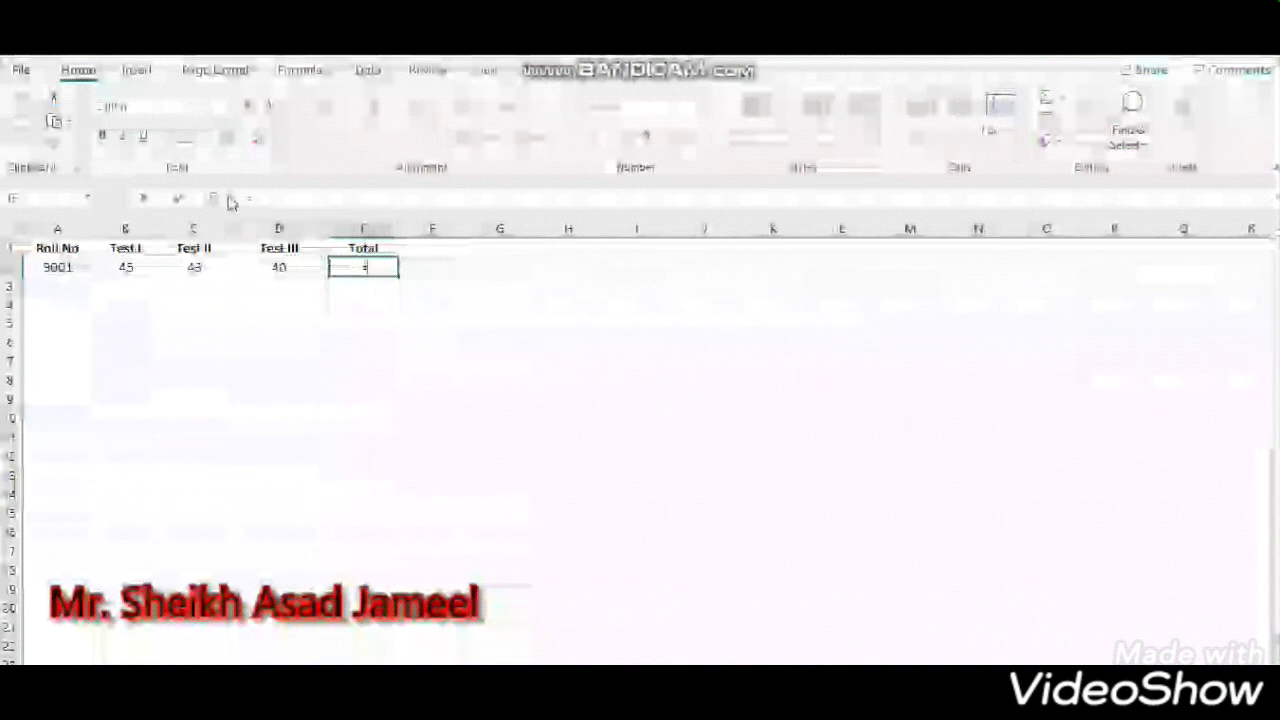
text(=)
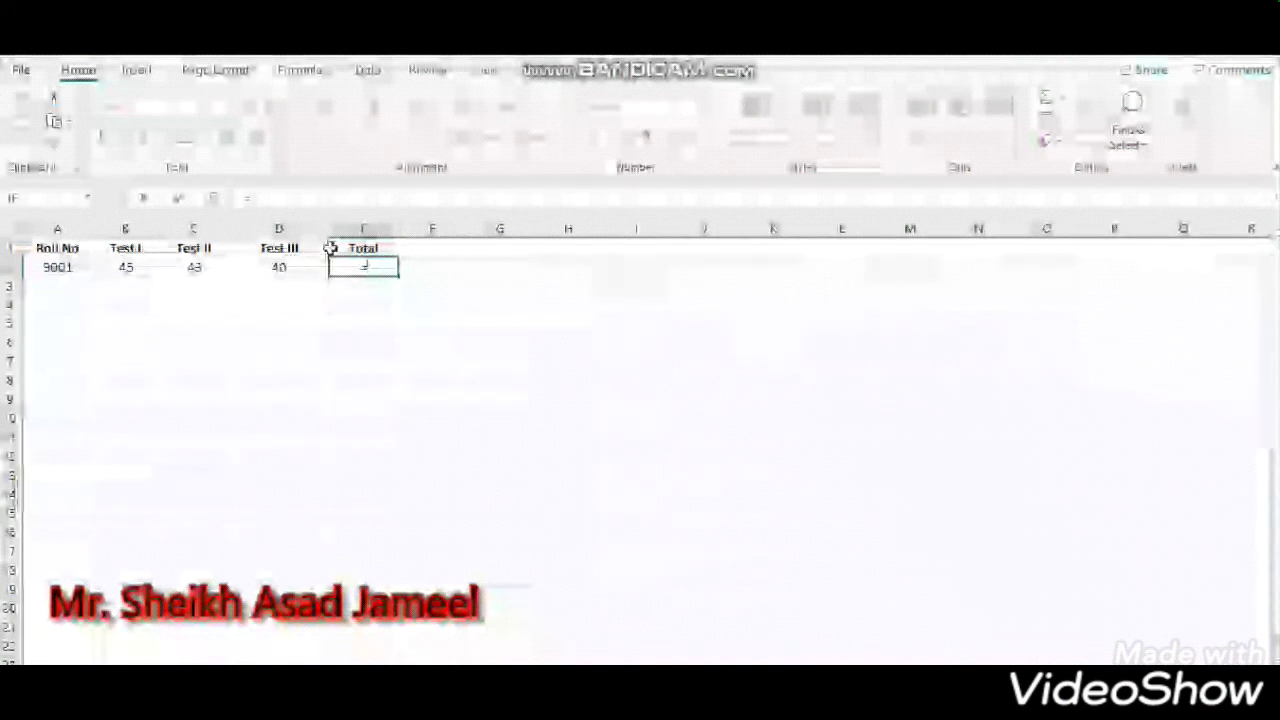
key(Escape)
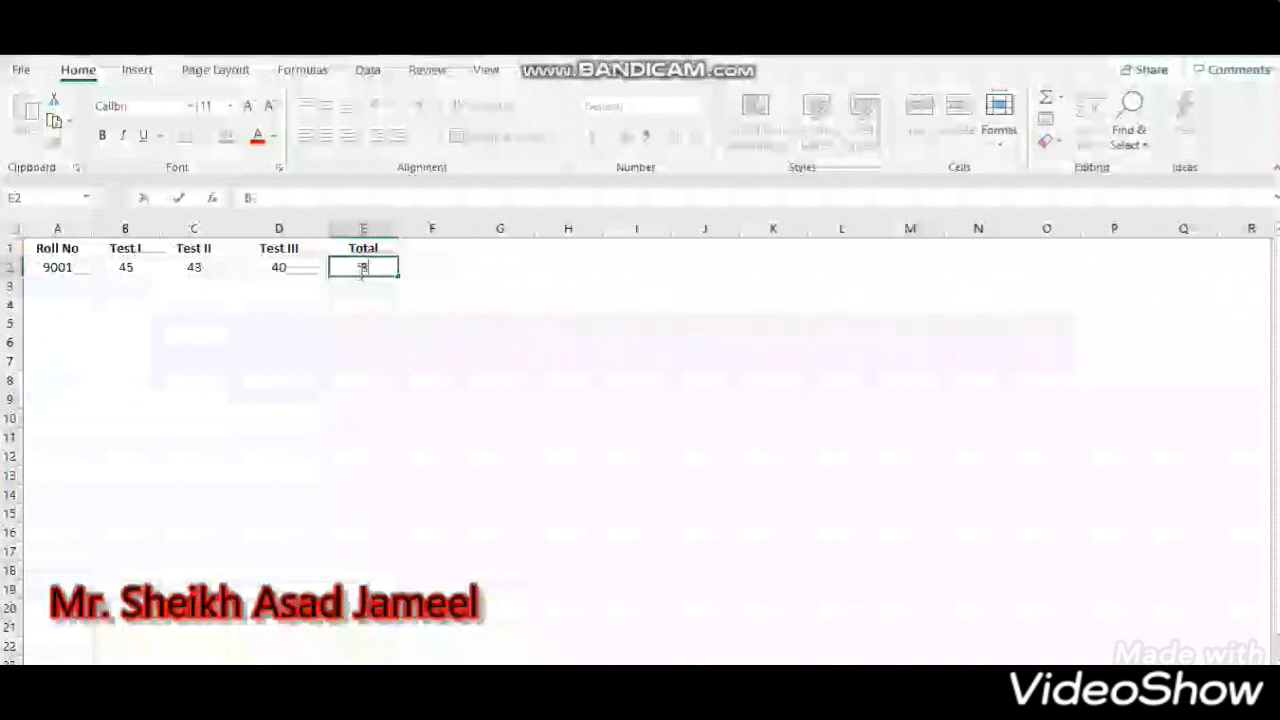
Enter the formula =B2+C2+D2 in the Total cell E2, and reopen it for editing and accept it again.
text(=B2)
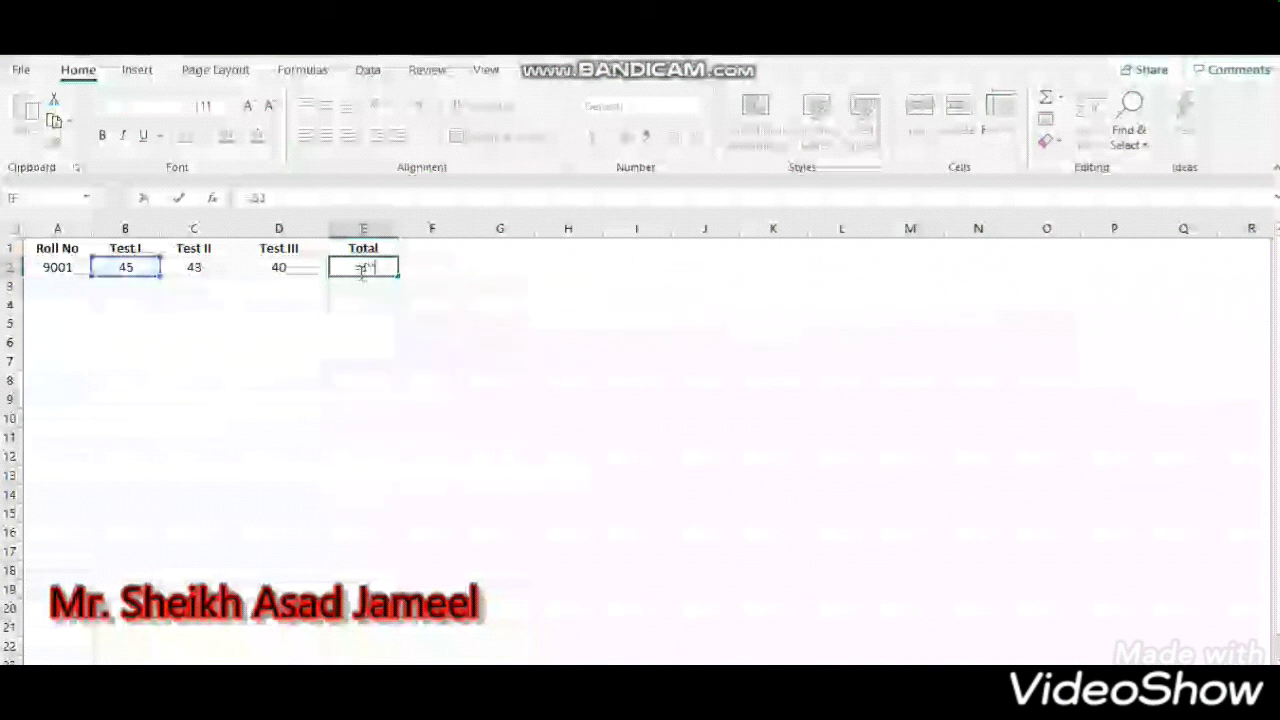
text(+C3)
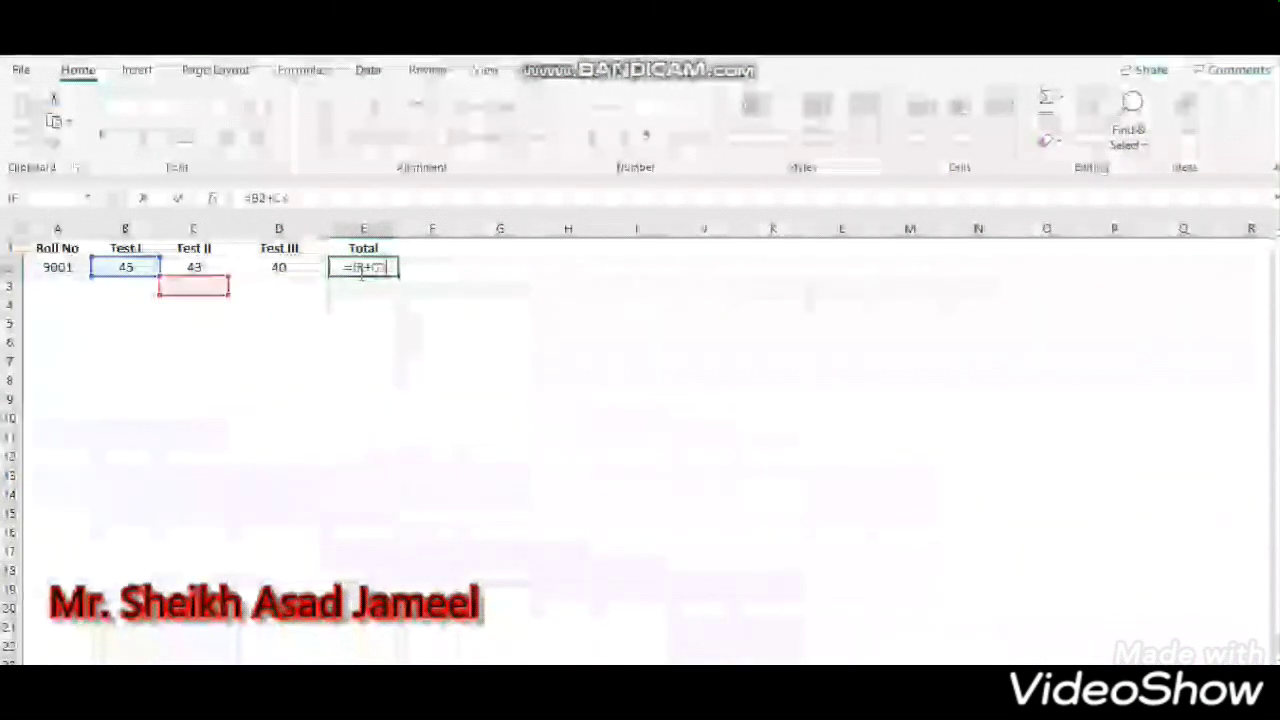
key(BackSpace)
text(C2+D2)
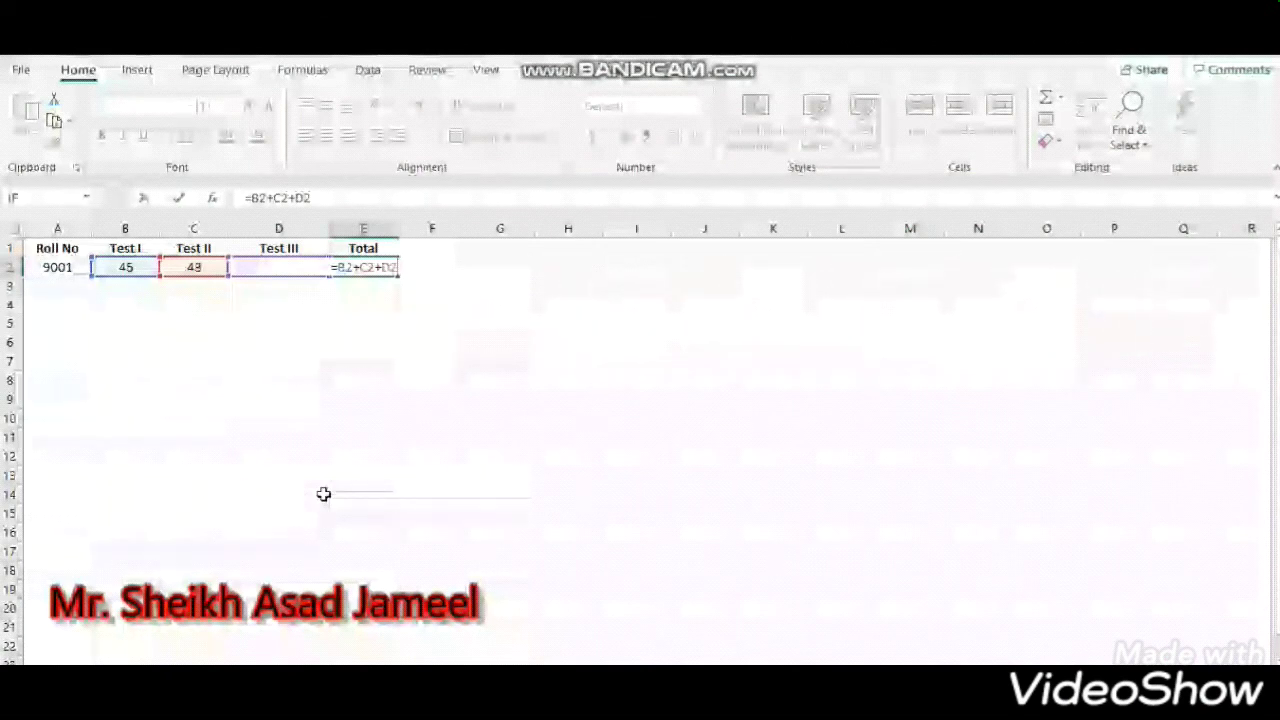
key(Return)
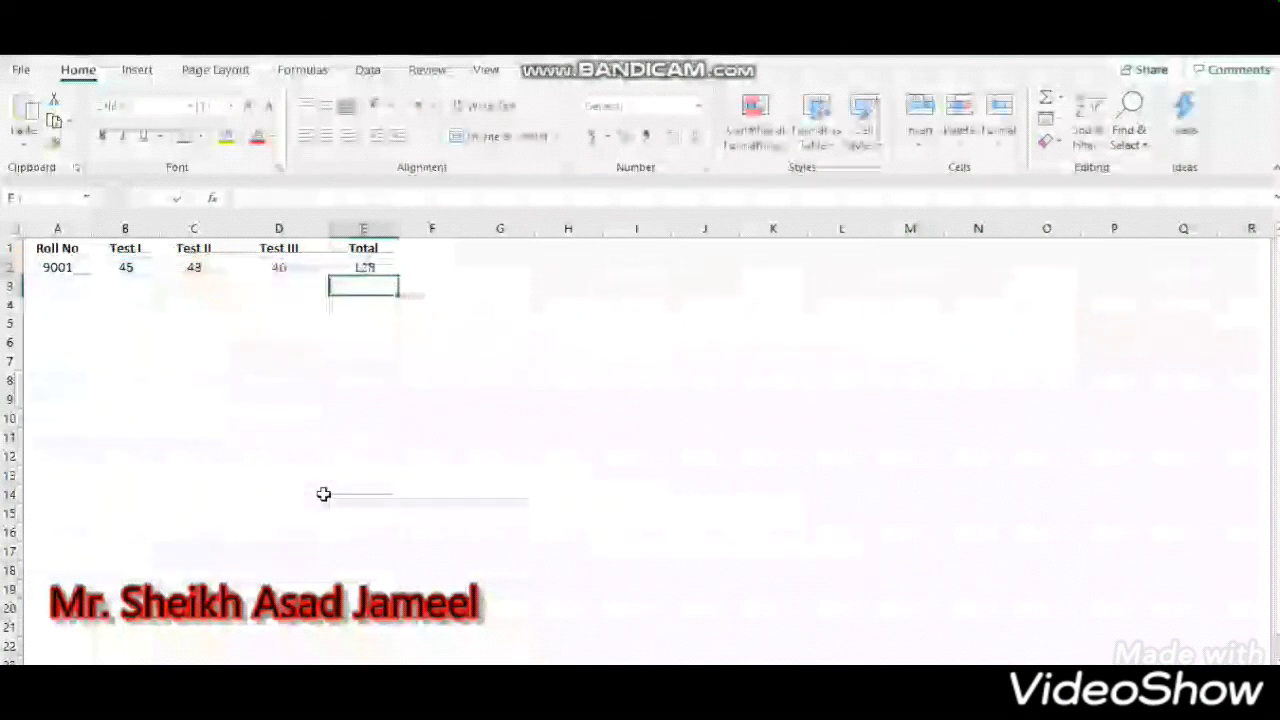
double_click(369, 270)
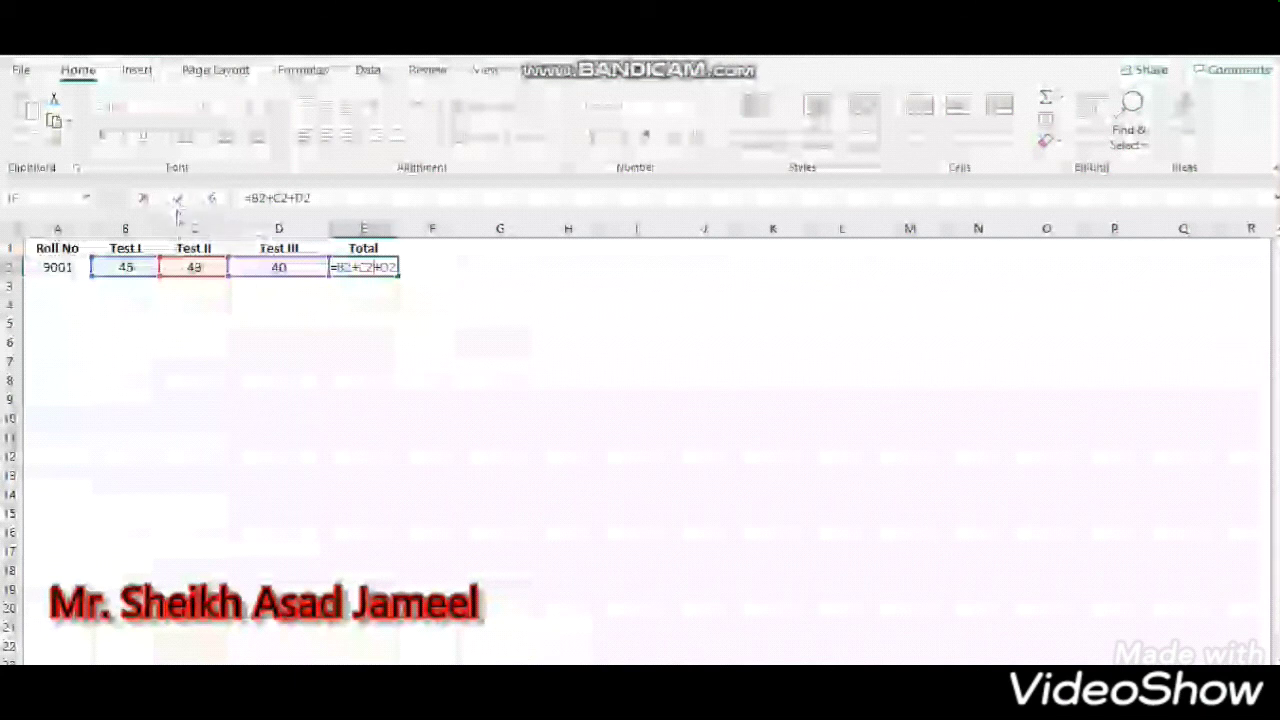
click(175, 203)
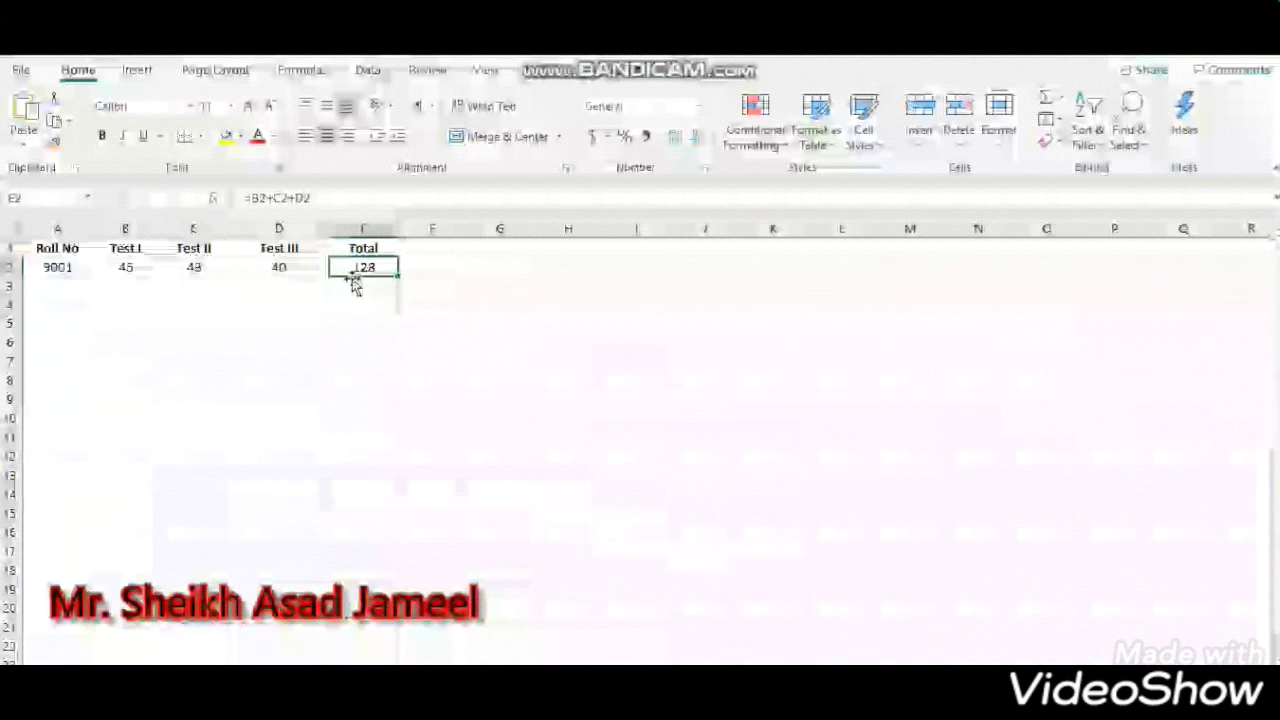
Replace the Total formula in E2 with =B2+C2+D2 rebuilt by picking the Test I, Test II and Test III mark cells as references.
click(318, 277)
click(347, 276)
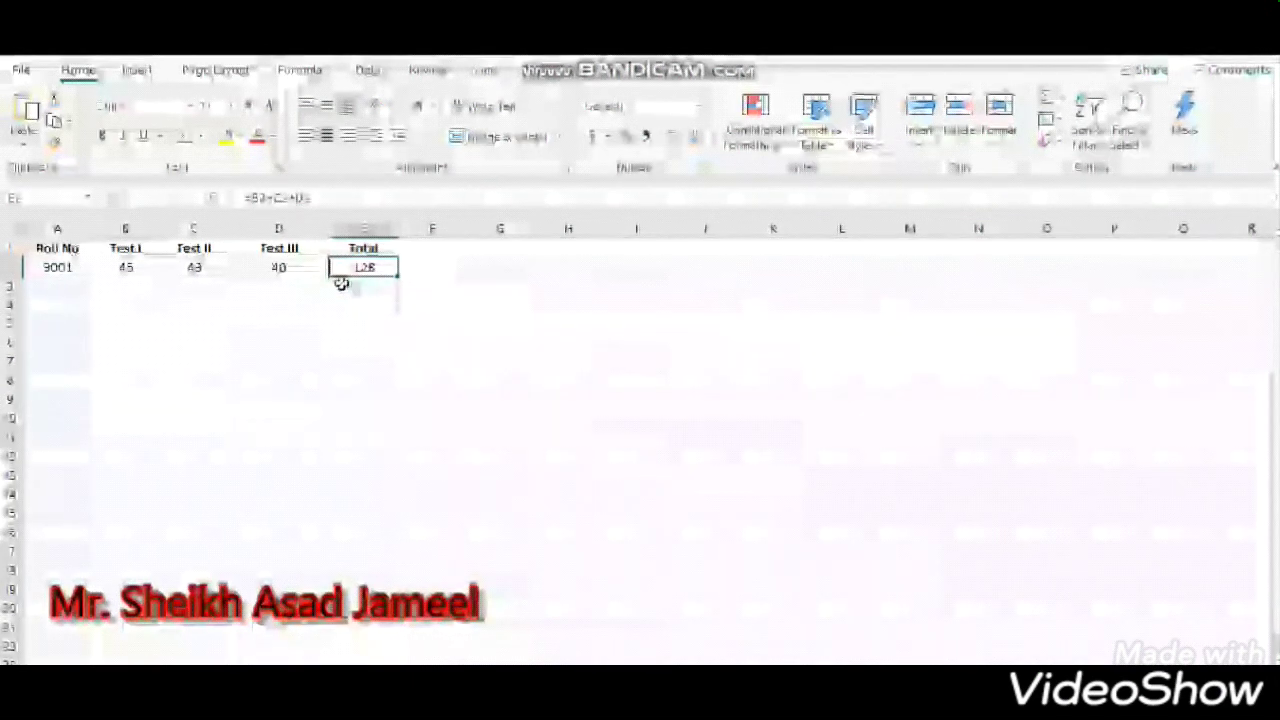
drag(328, 198, 238, 198)
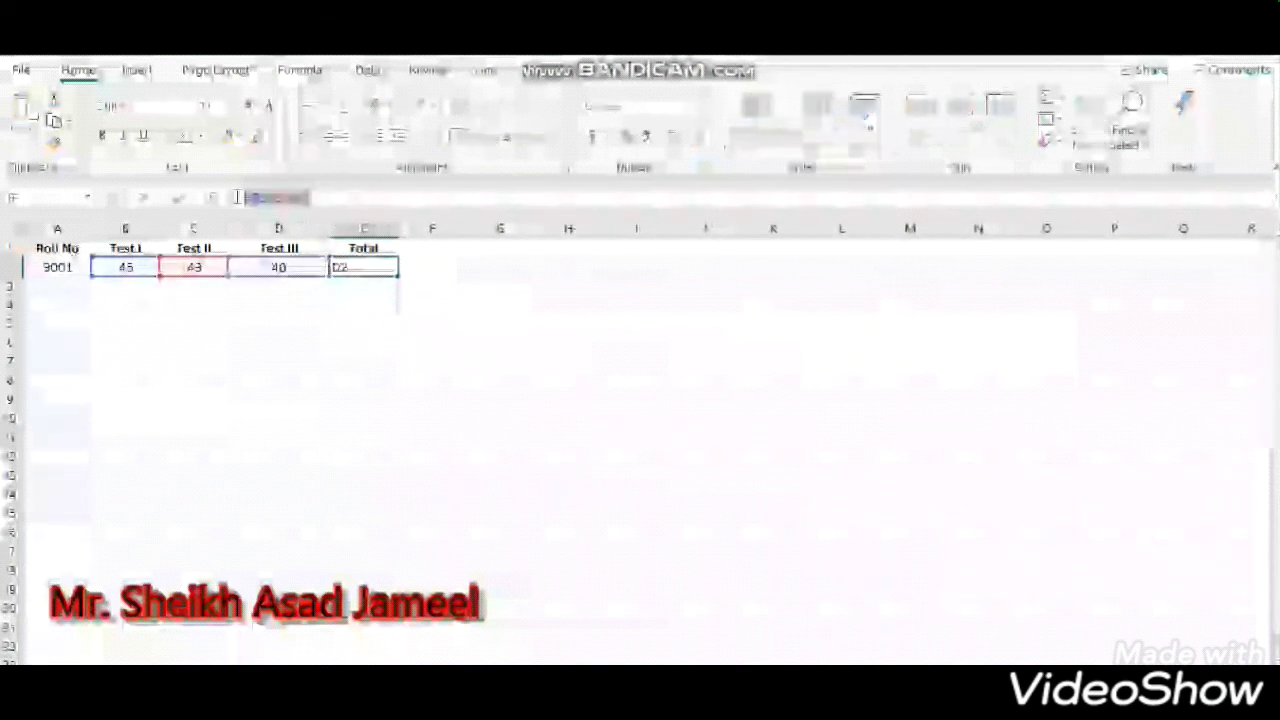
text(=)
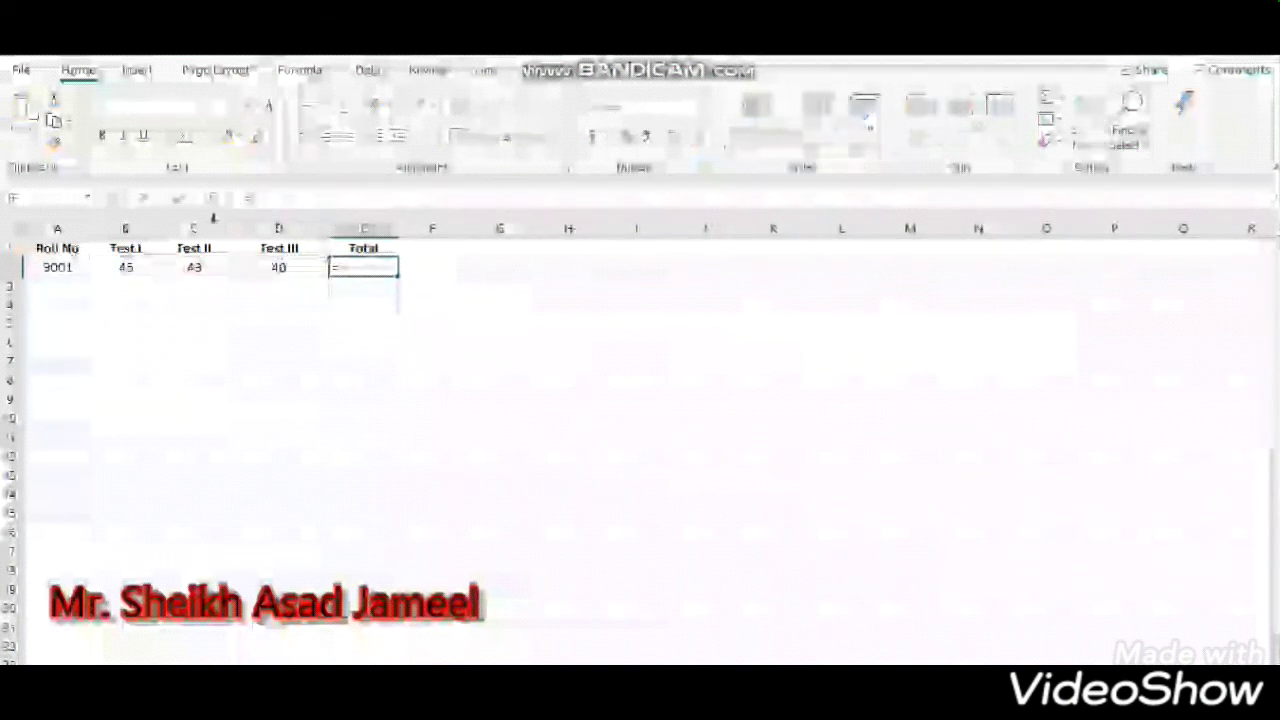
click(140, 267)
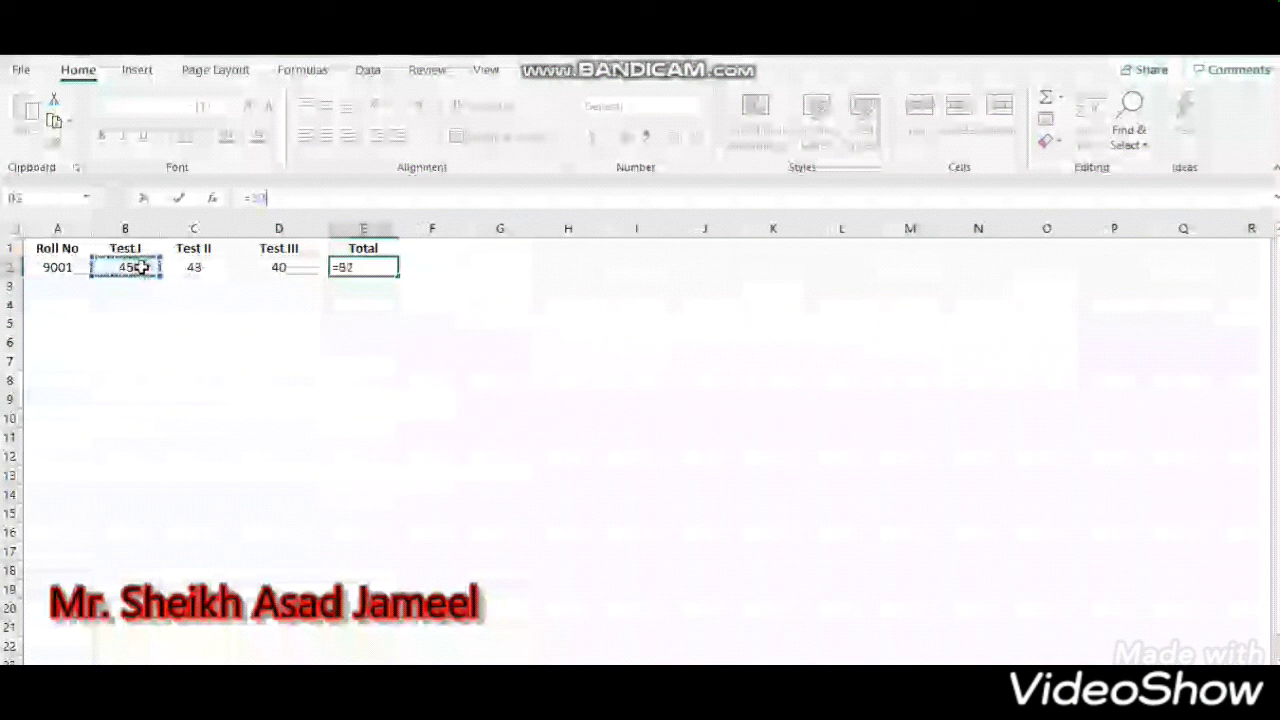
text(+)
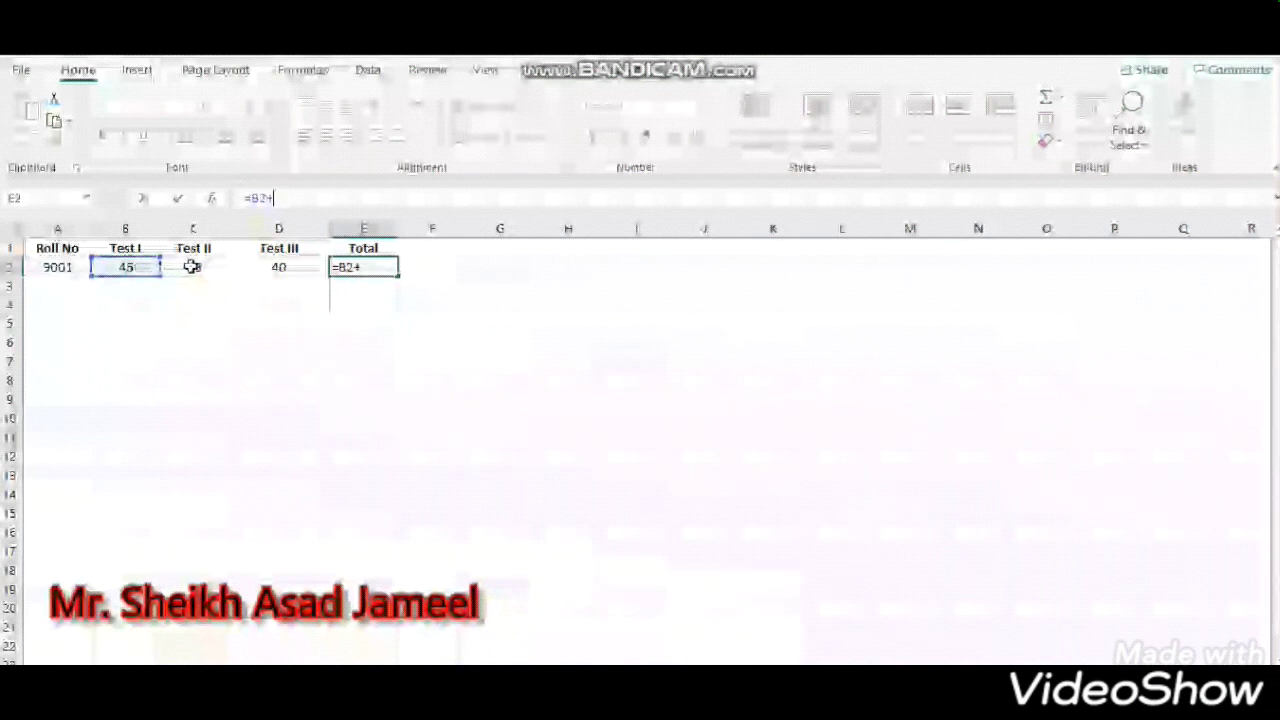
click(191, 266)
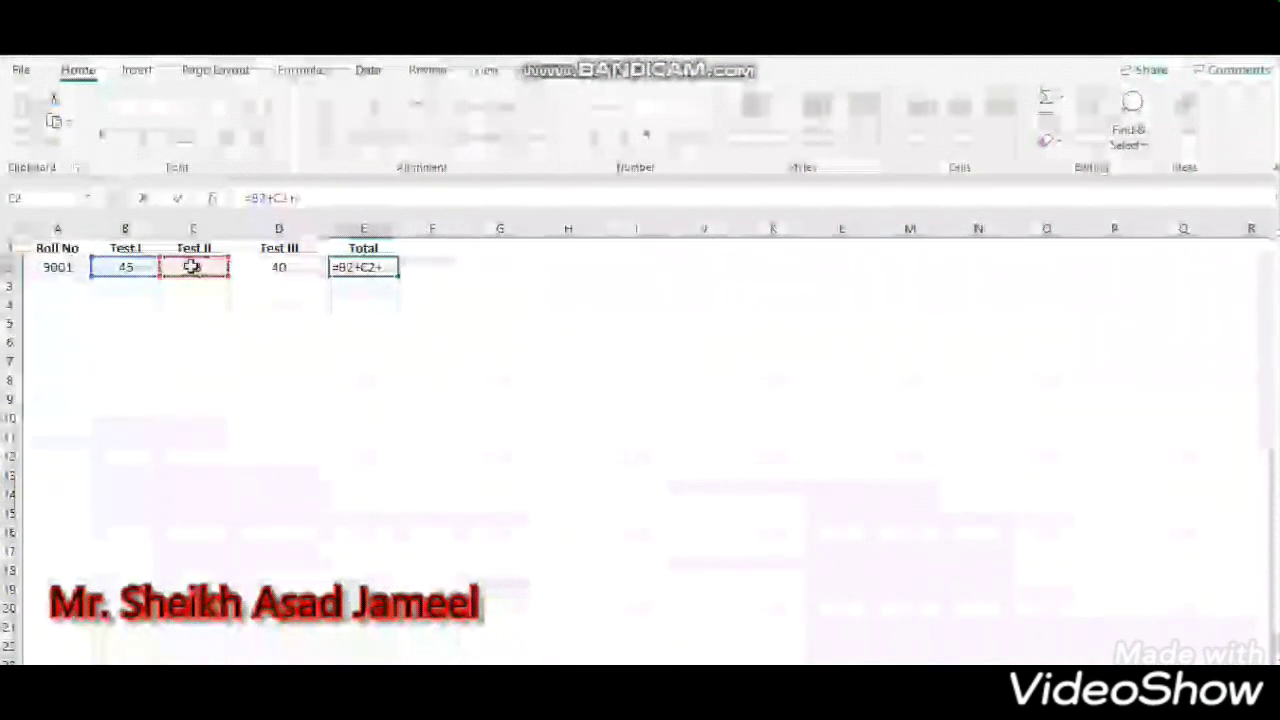
text(+)
click(253, 265)
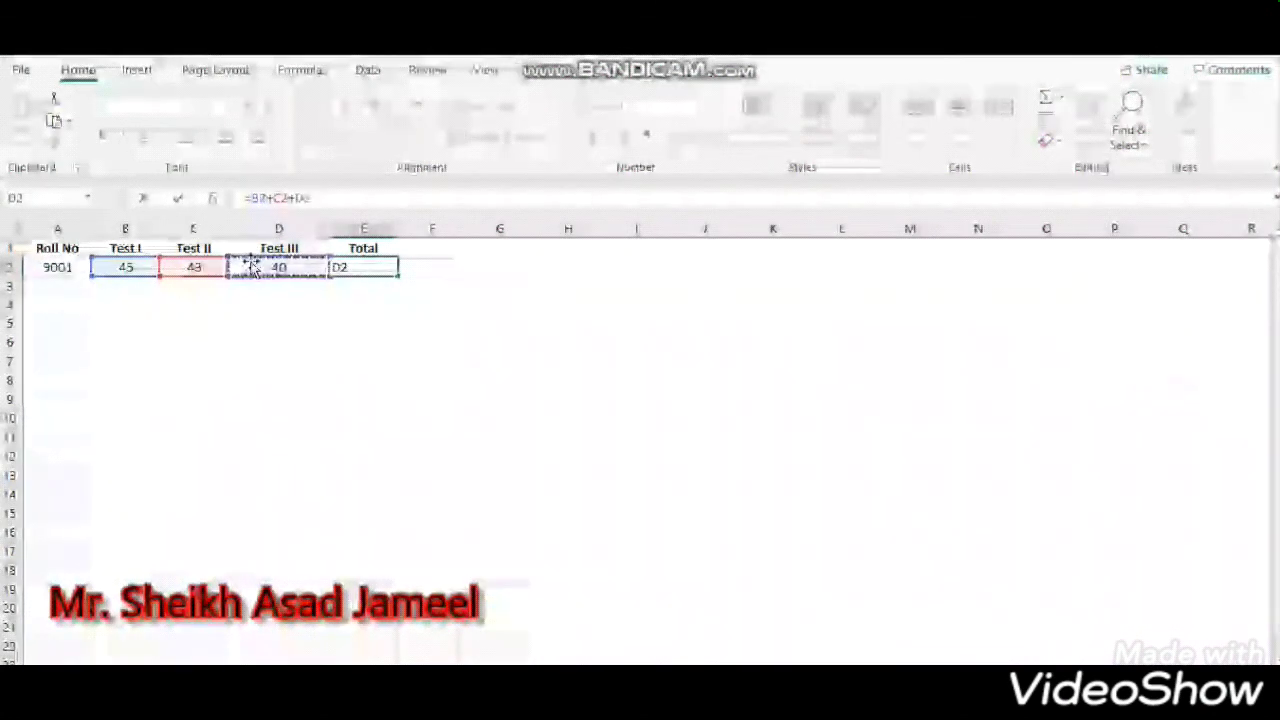
key(Return)
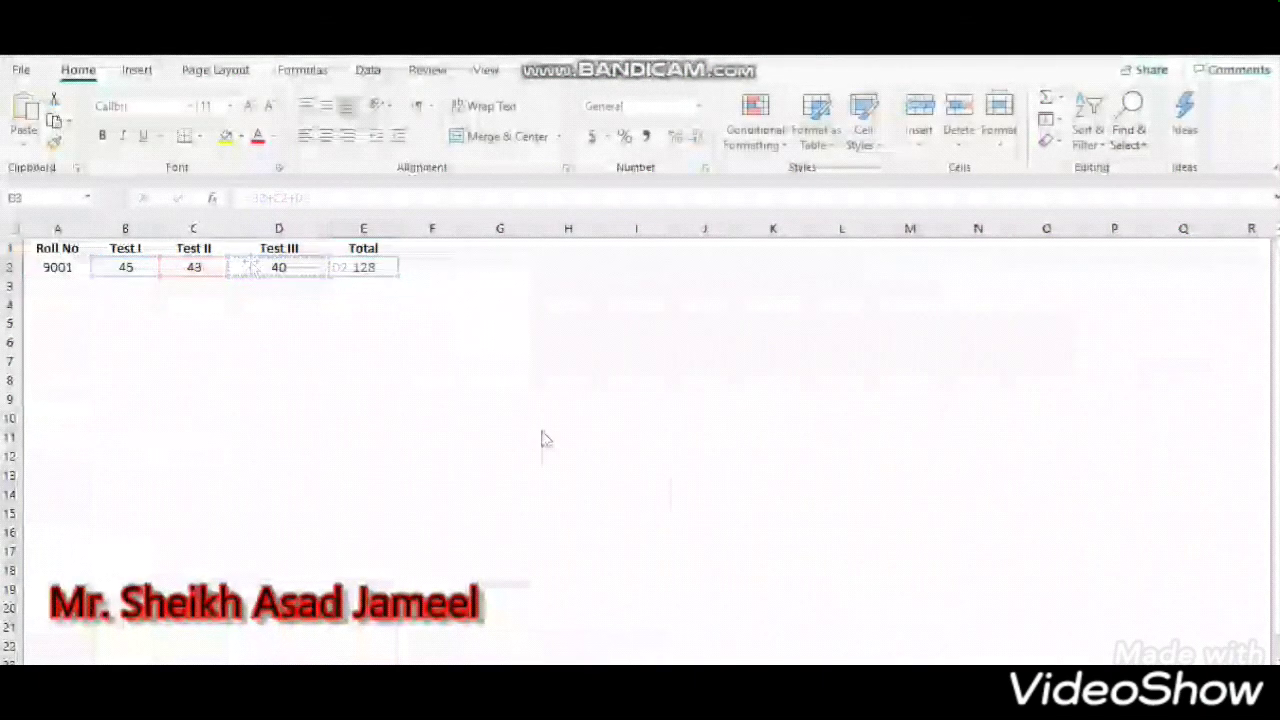